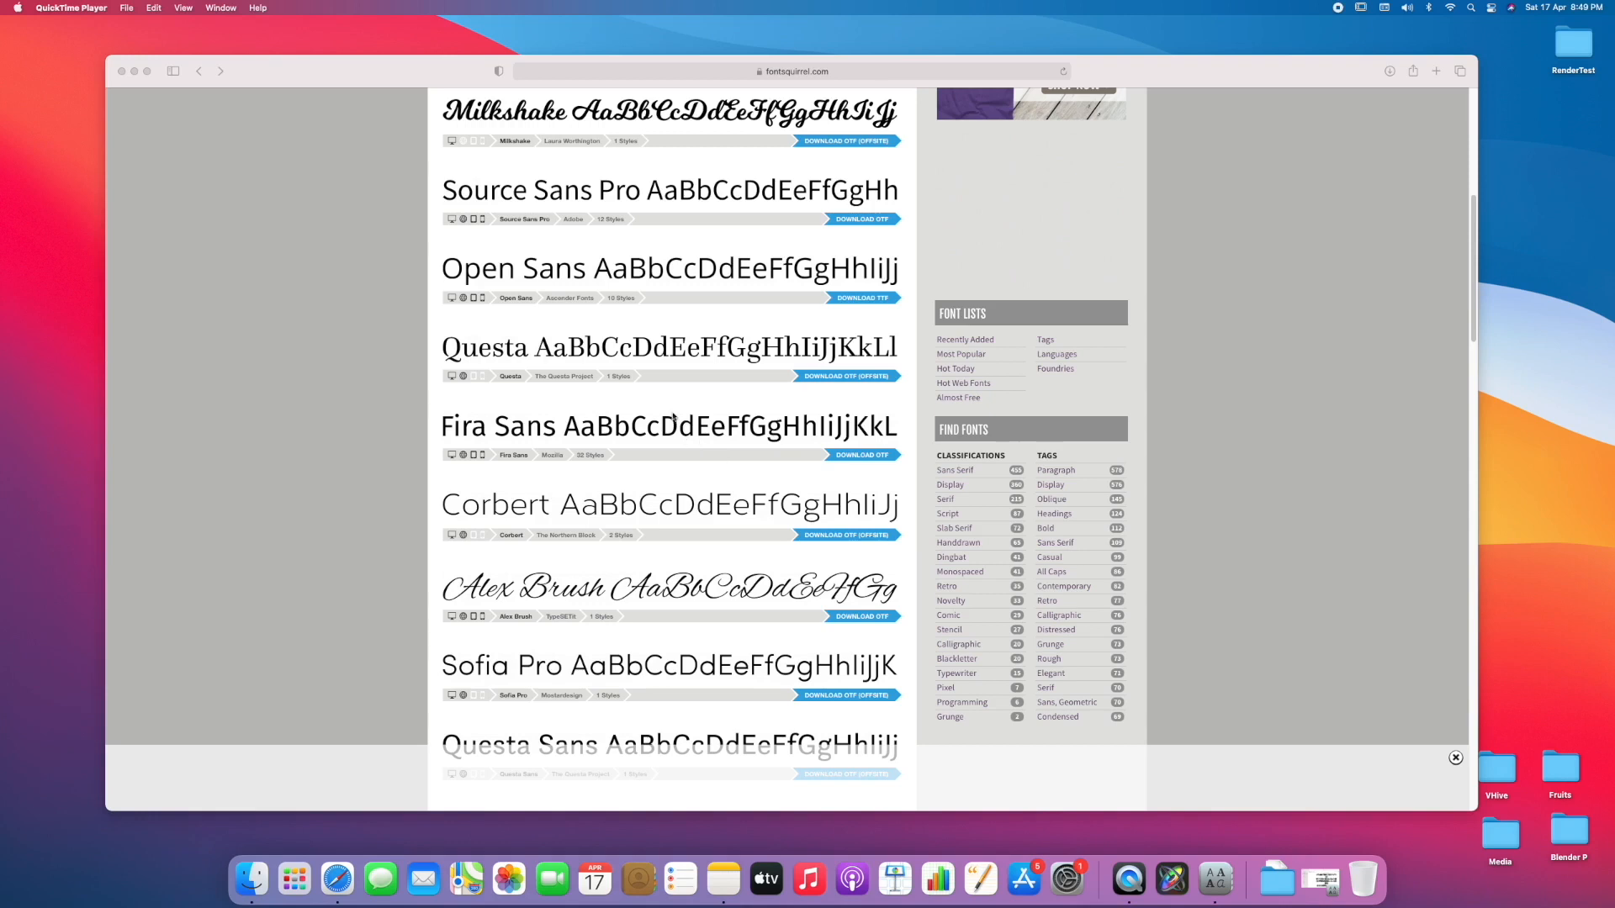
Browse the dingbat fonts on Font Squirrel for symbol typefaces.
scroll(716, 481, "down", 1)
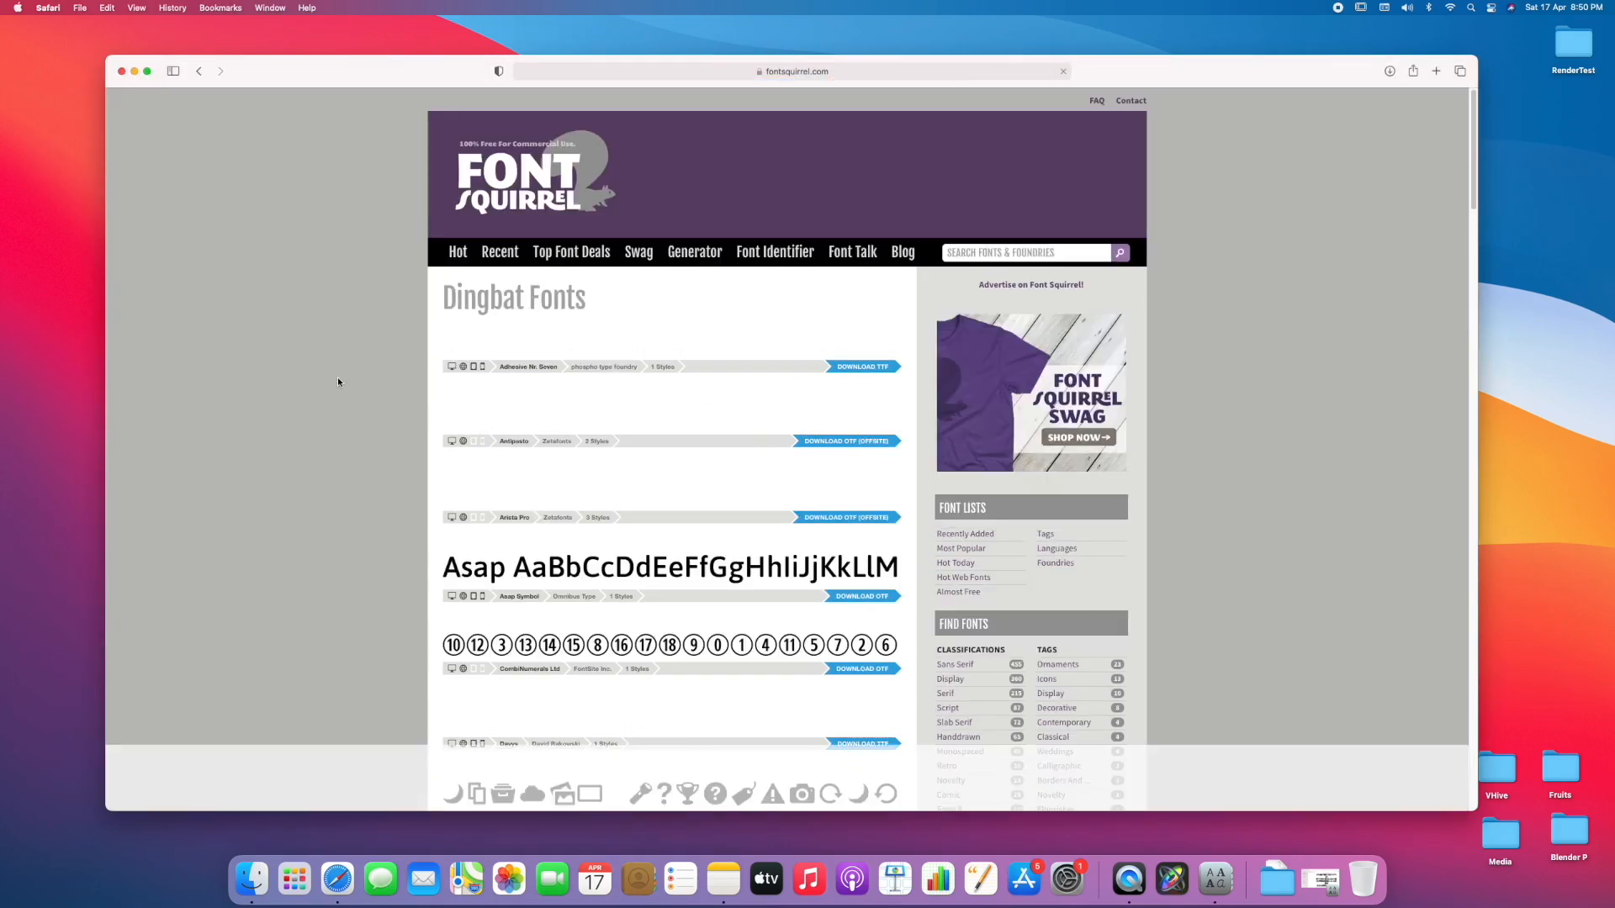
scroll(380, 468, "down", 5)
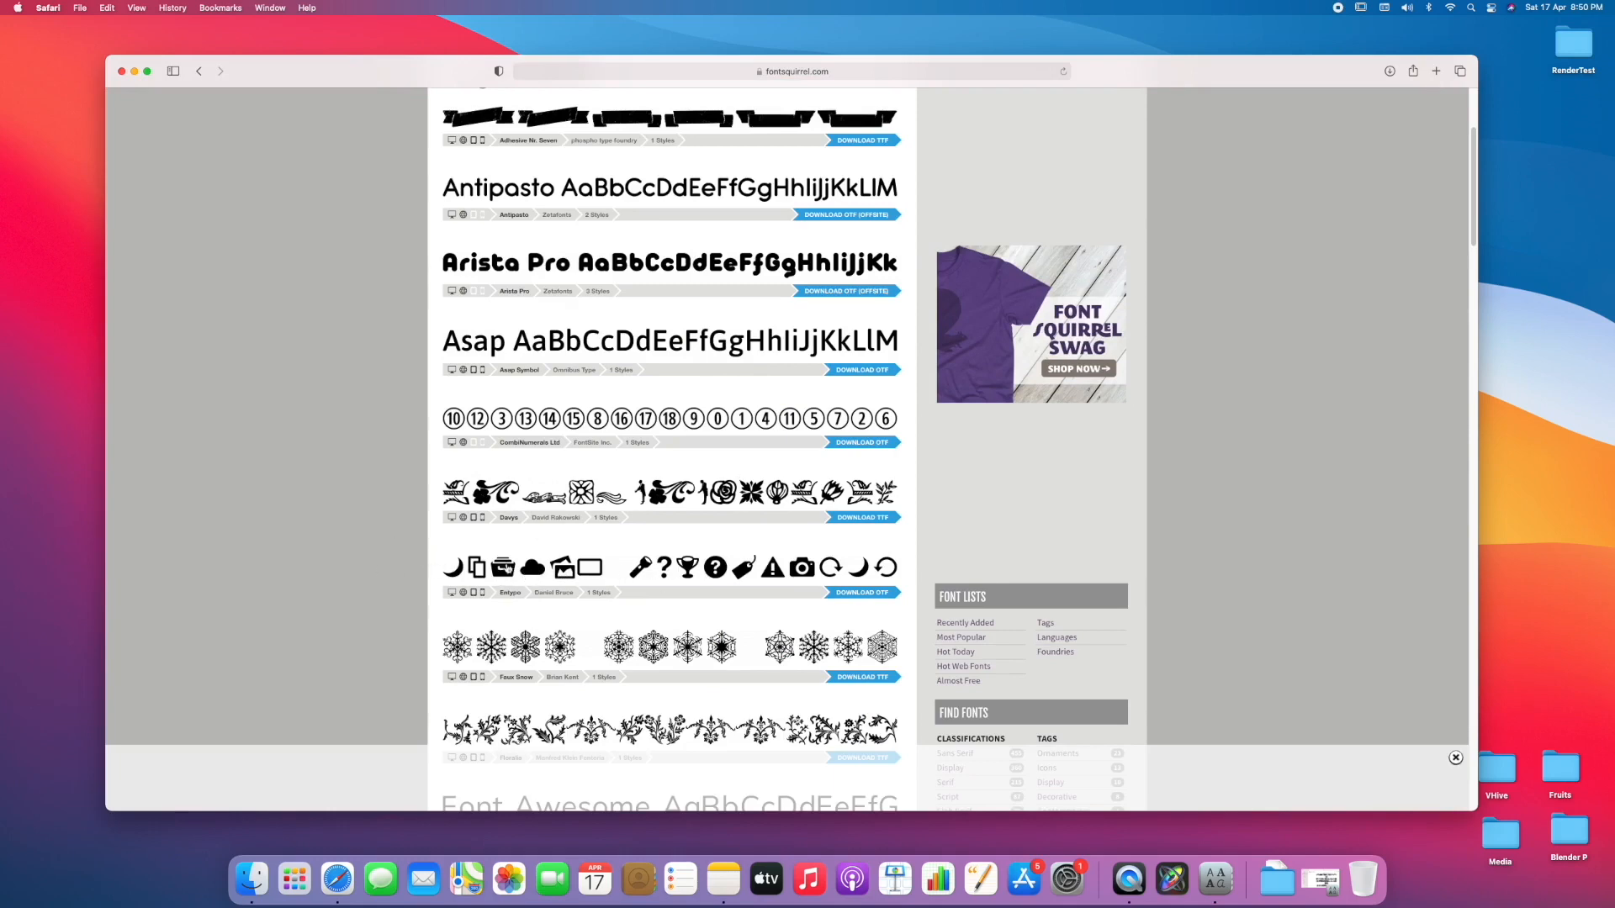
scroll(382, 552, "down", 15)
scroll(380, 555, "down", 12)
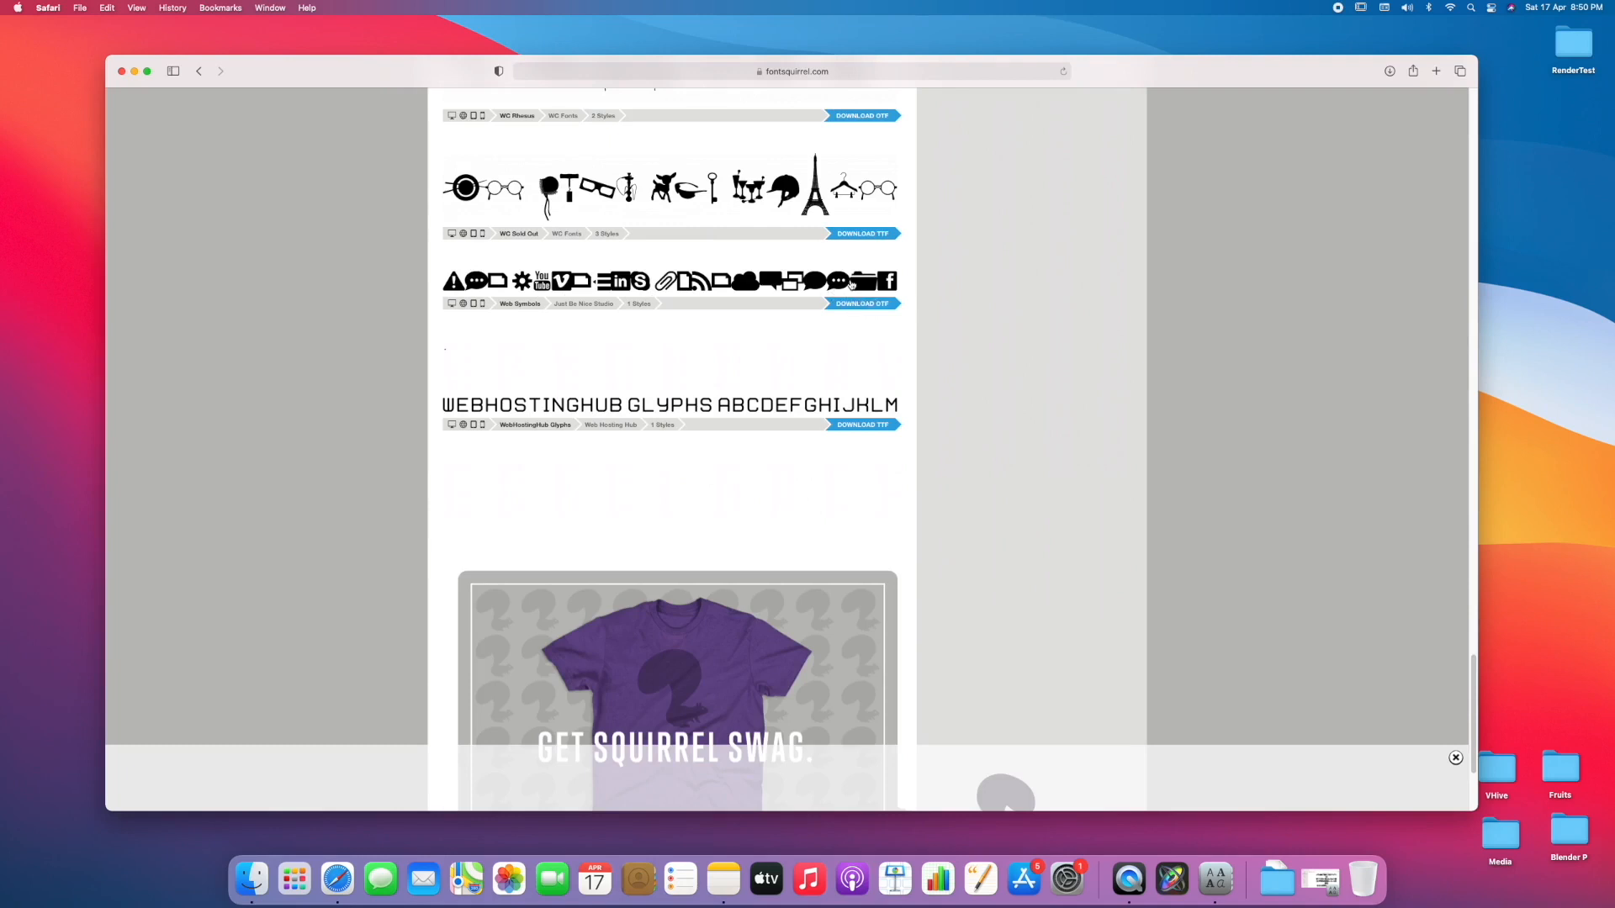
Switch to Motion, create a blank Broadcast HD 1080 Motion project at 29.97 fps, and add the text "aa" near the canvas centre.
left_click(1173, 877)
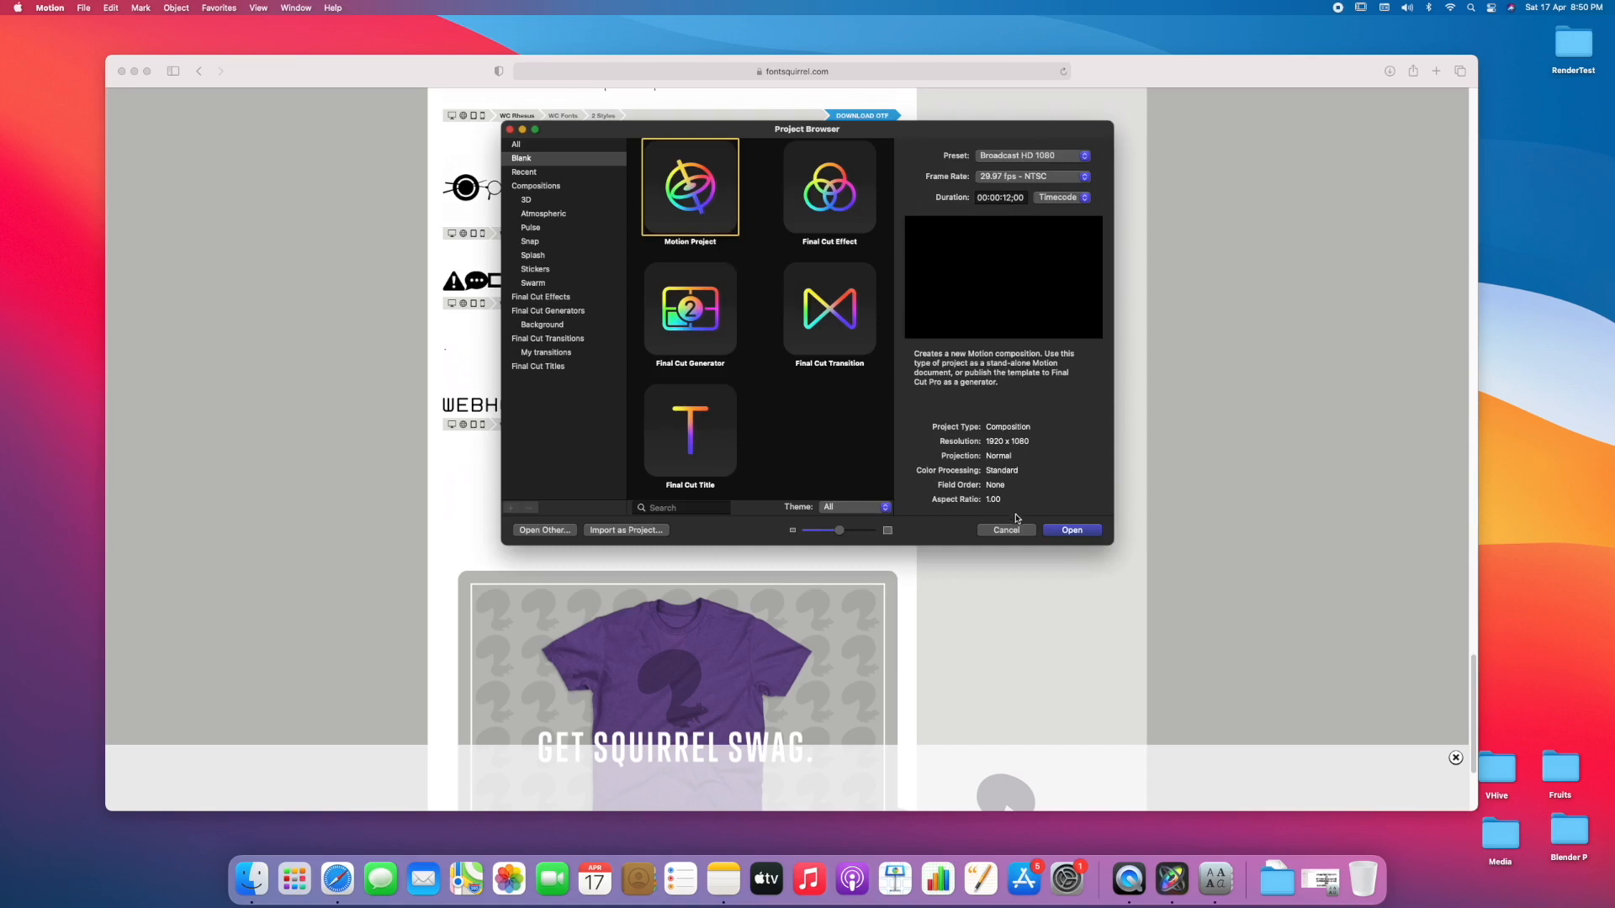
left_click(1077, 531)
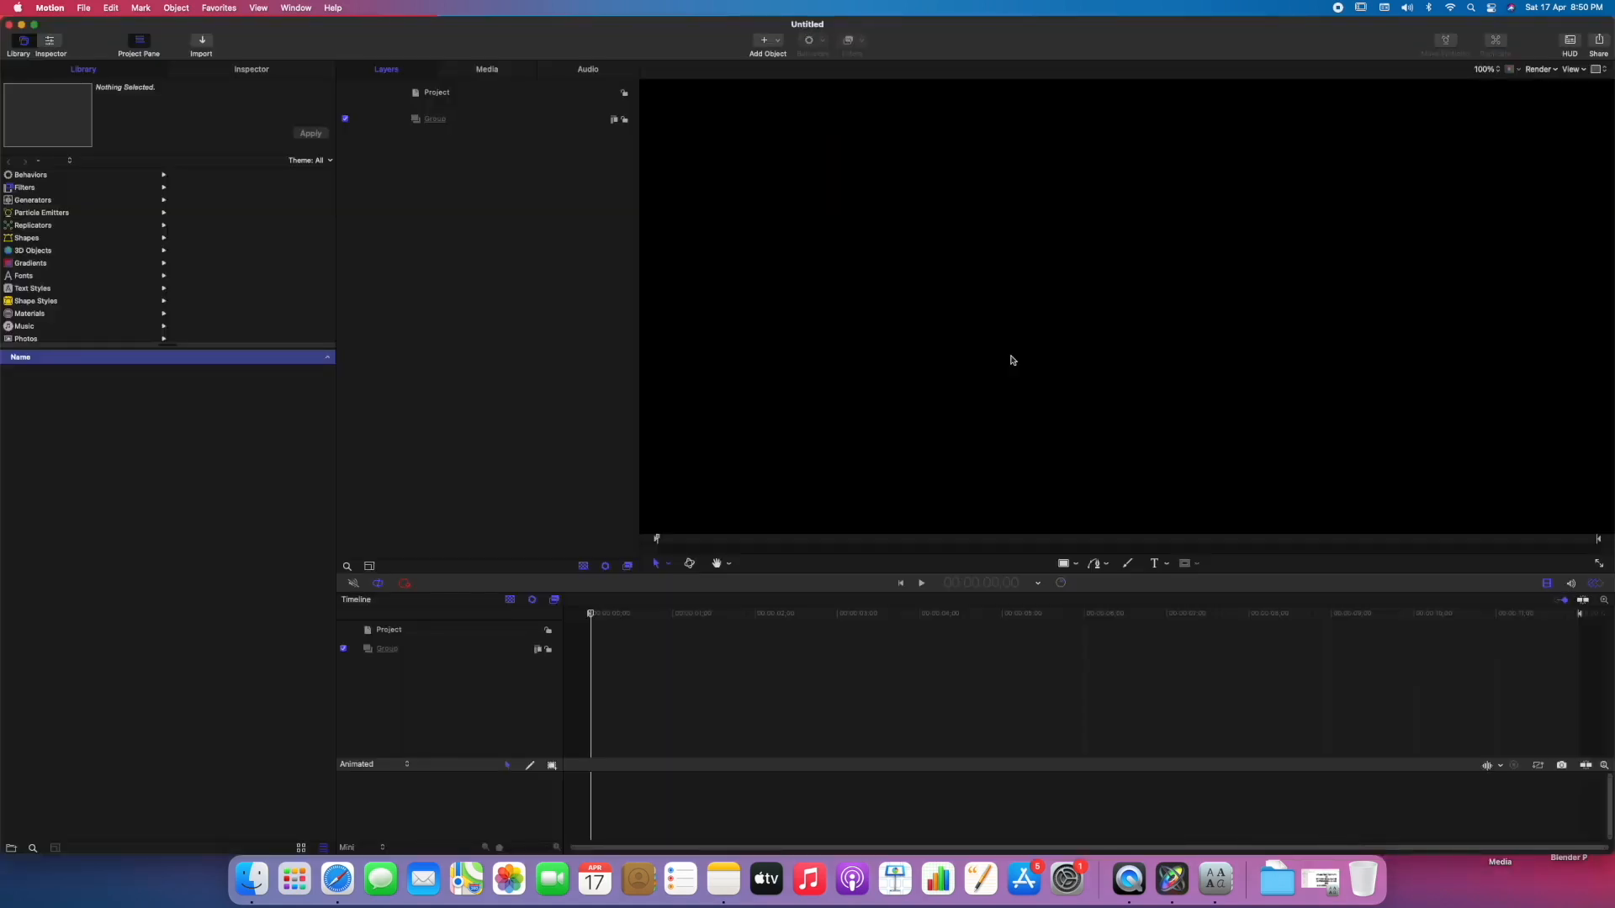
left_click(1154, 564)
left_click(1064, 328)
type("aa")
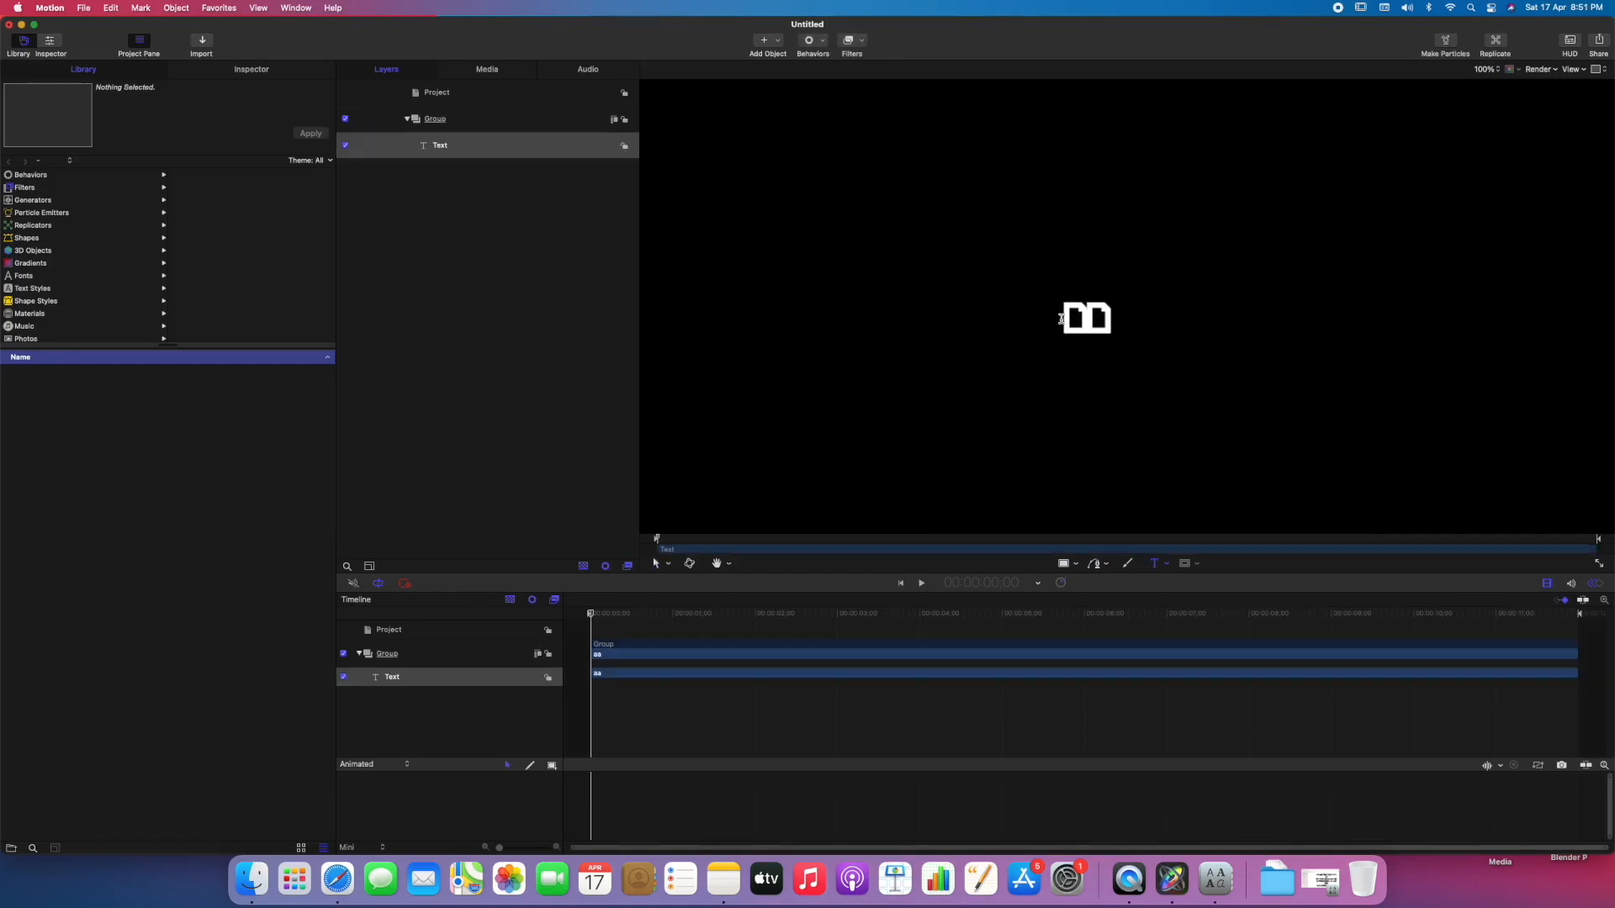
Find the gear glyph of Web Symbols in Font Book and replace the "aa" text in Motion with "S".
left_click_drag(1061, 318, 1154, 310)
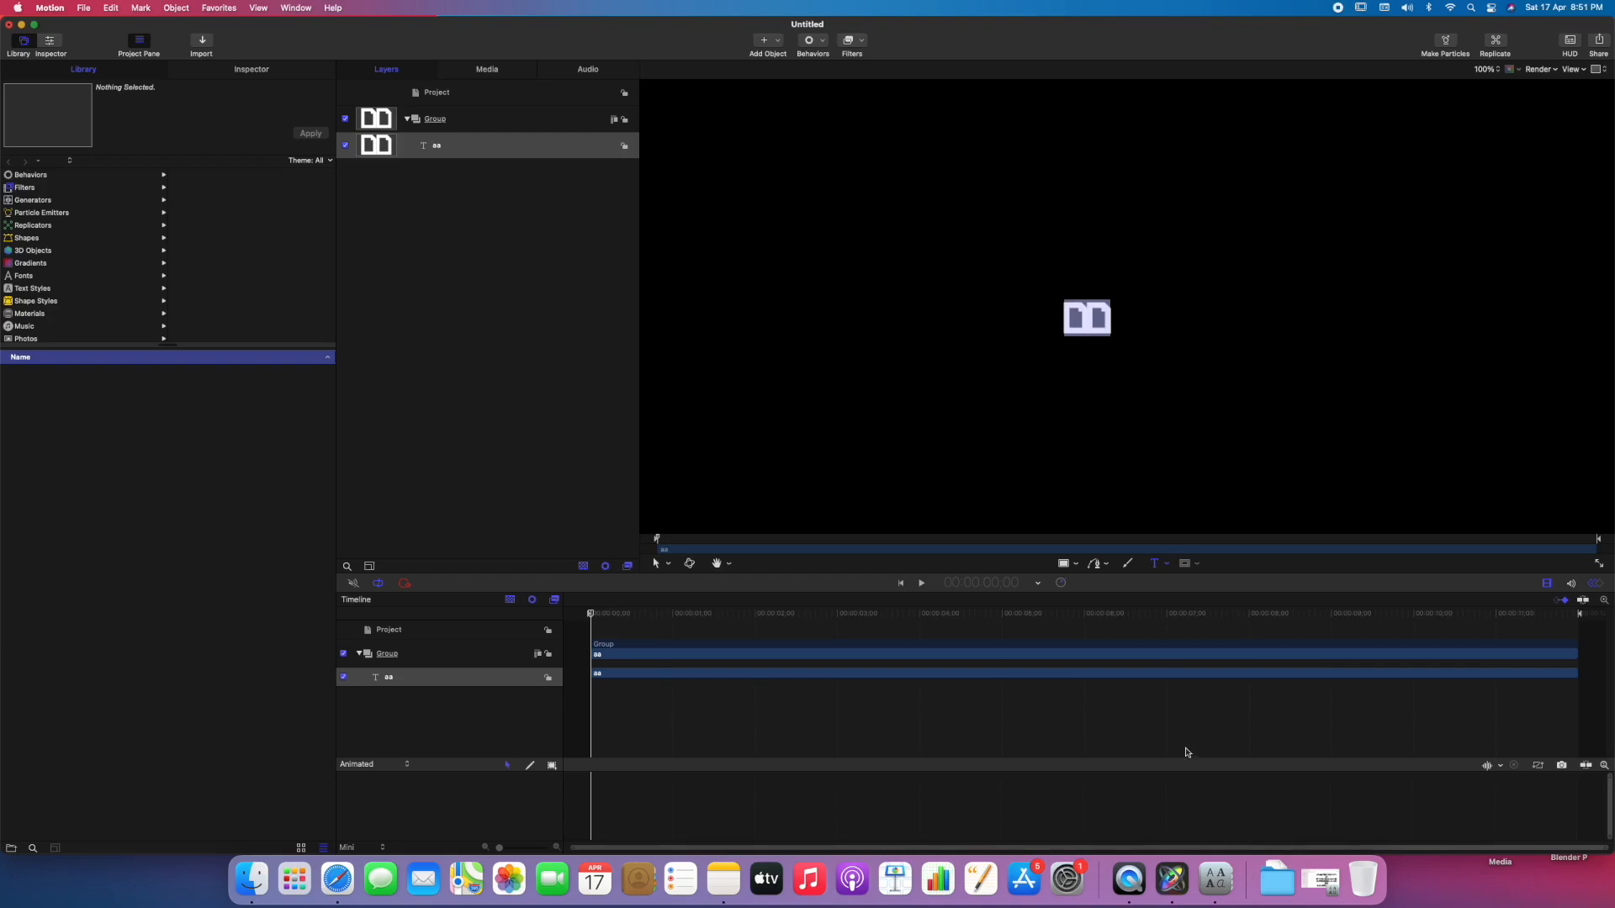
left_click(1217, 886)
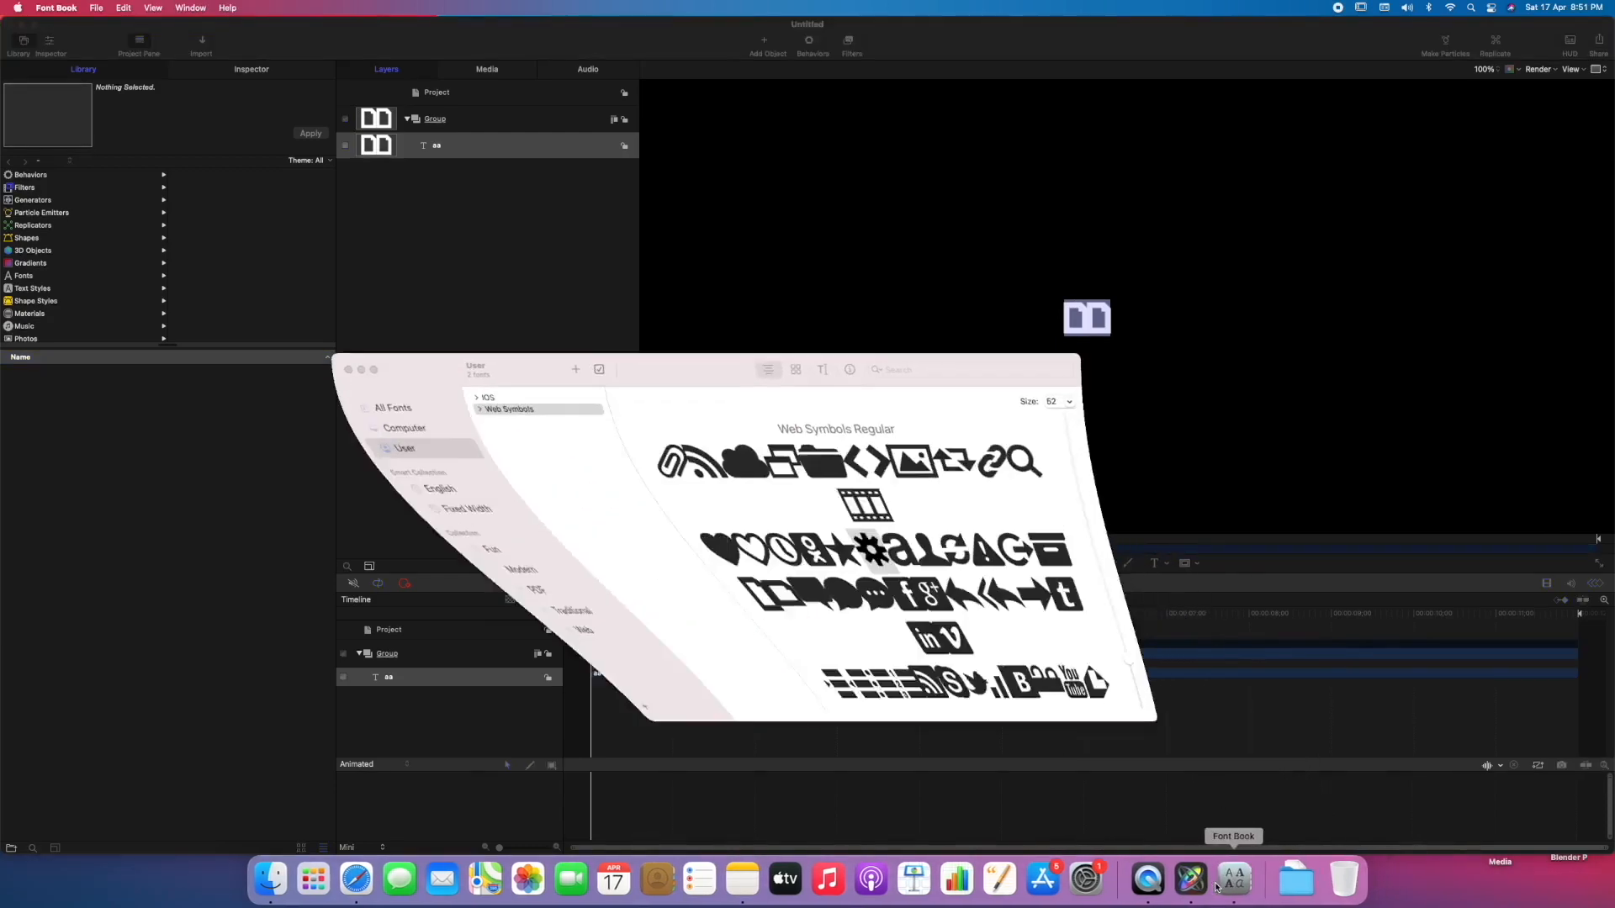
left_click(495, 408)
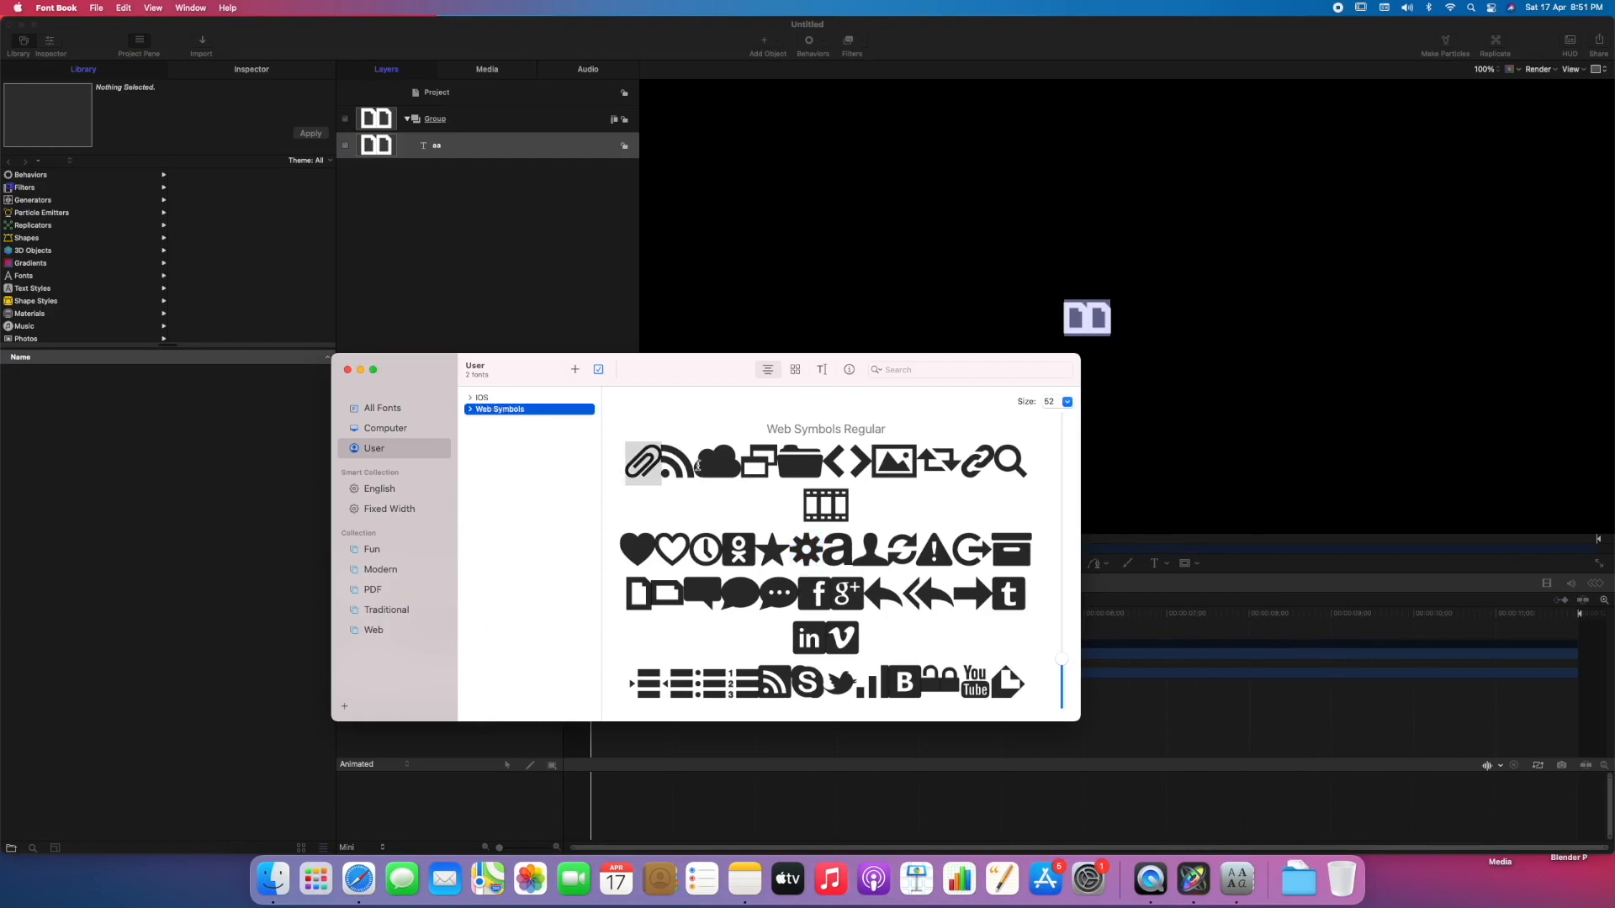
left_click(698, 465)
left_click(804, 544)
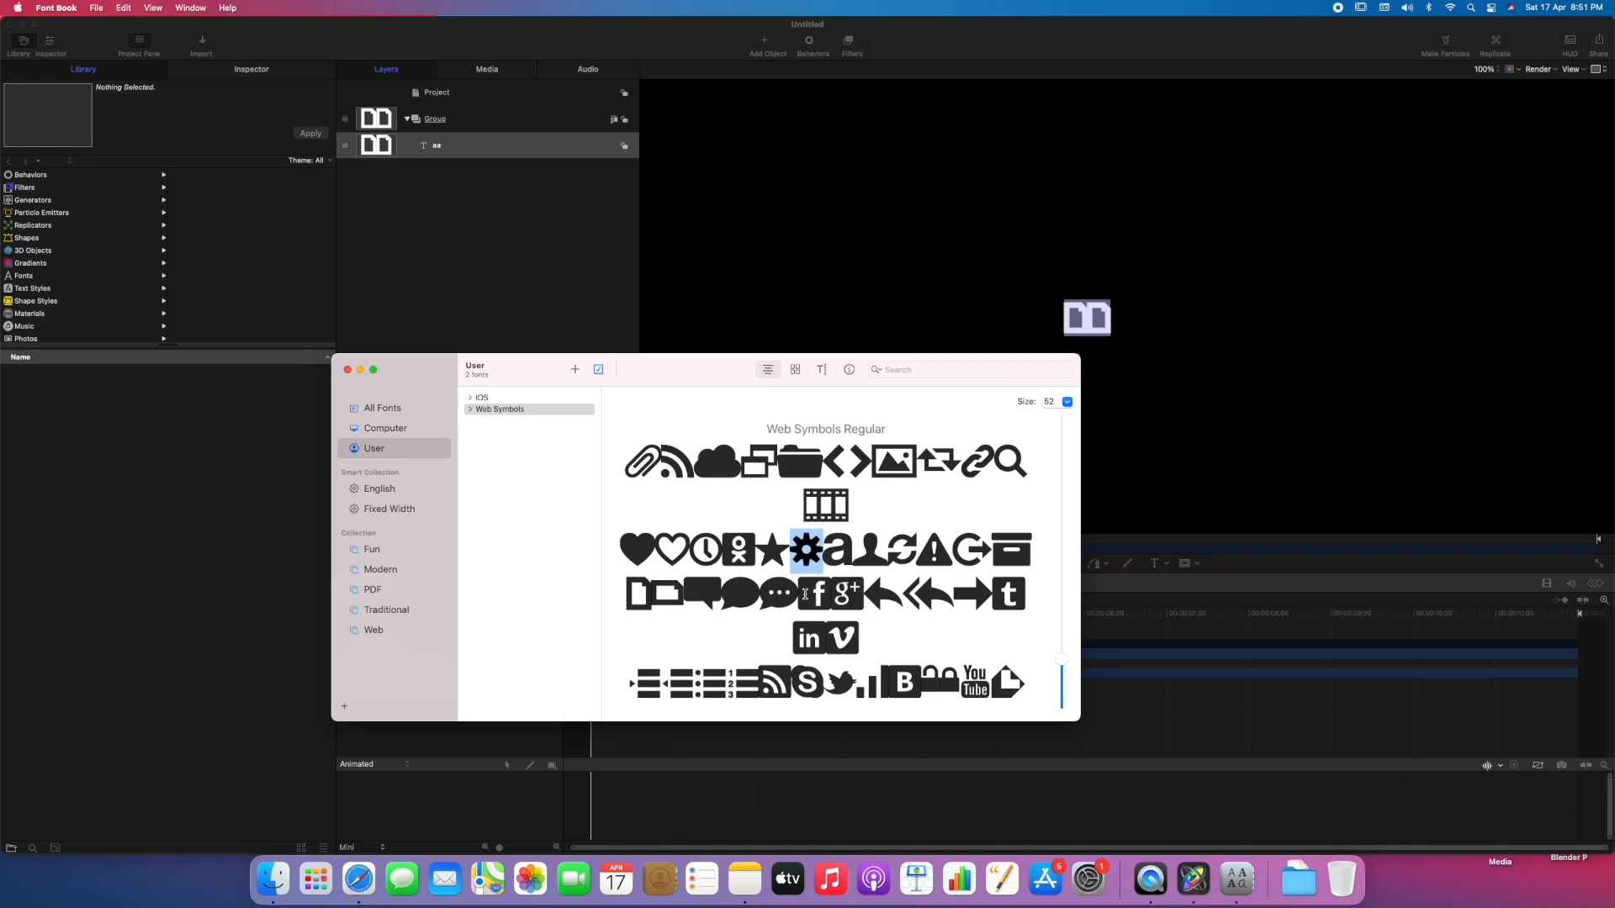
left_click(1091, 321)
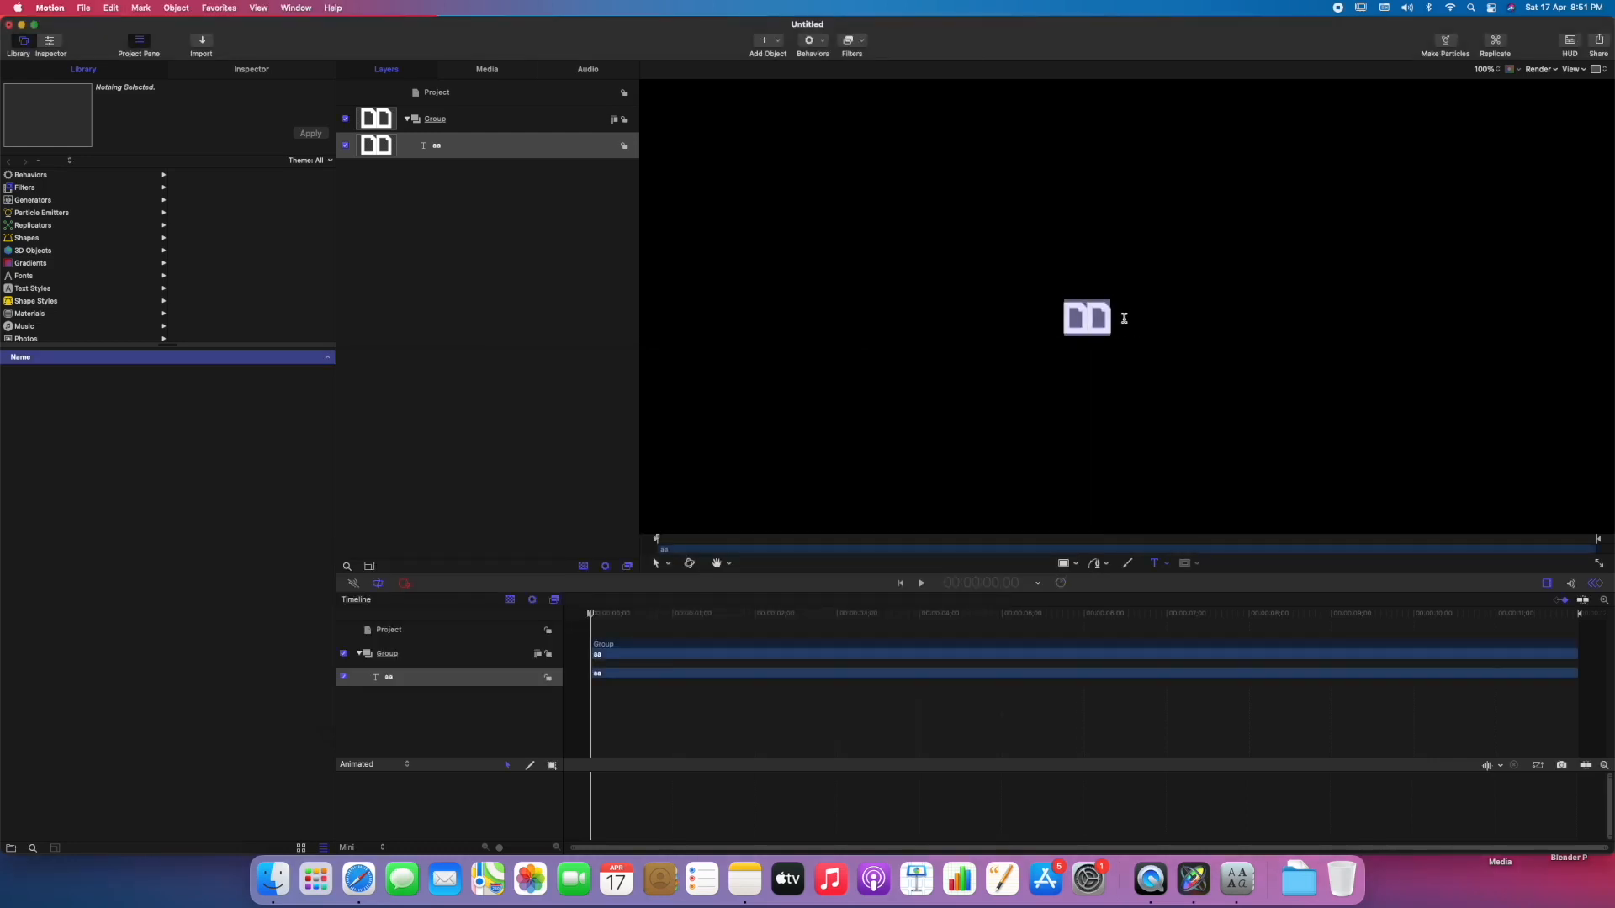
type("S")
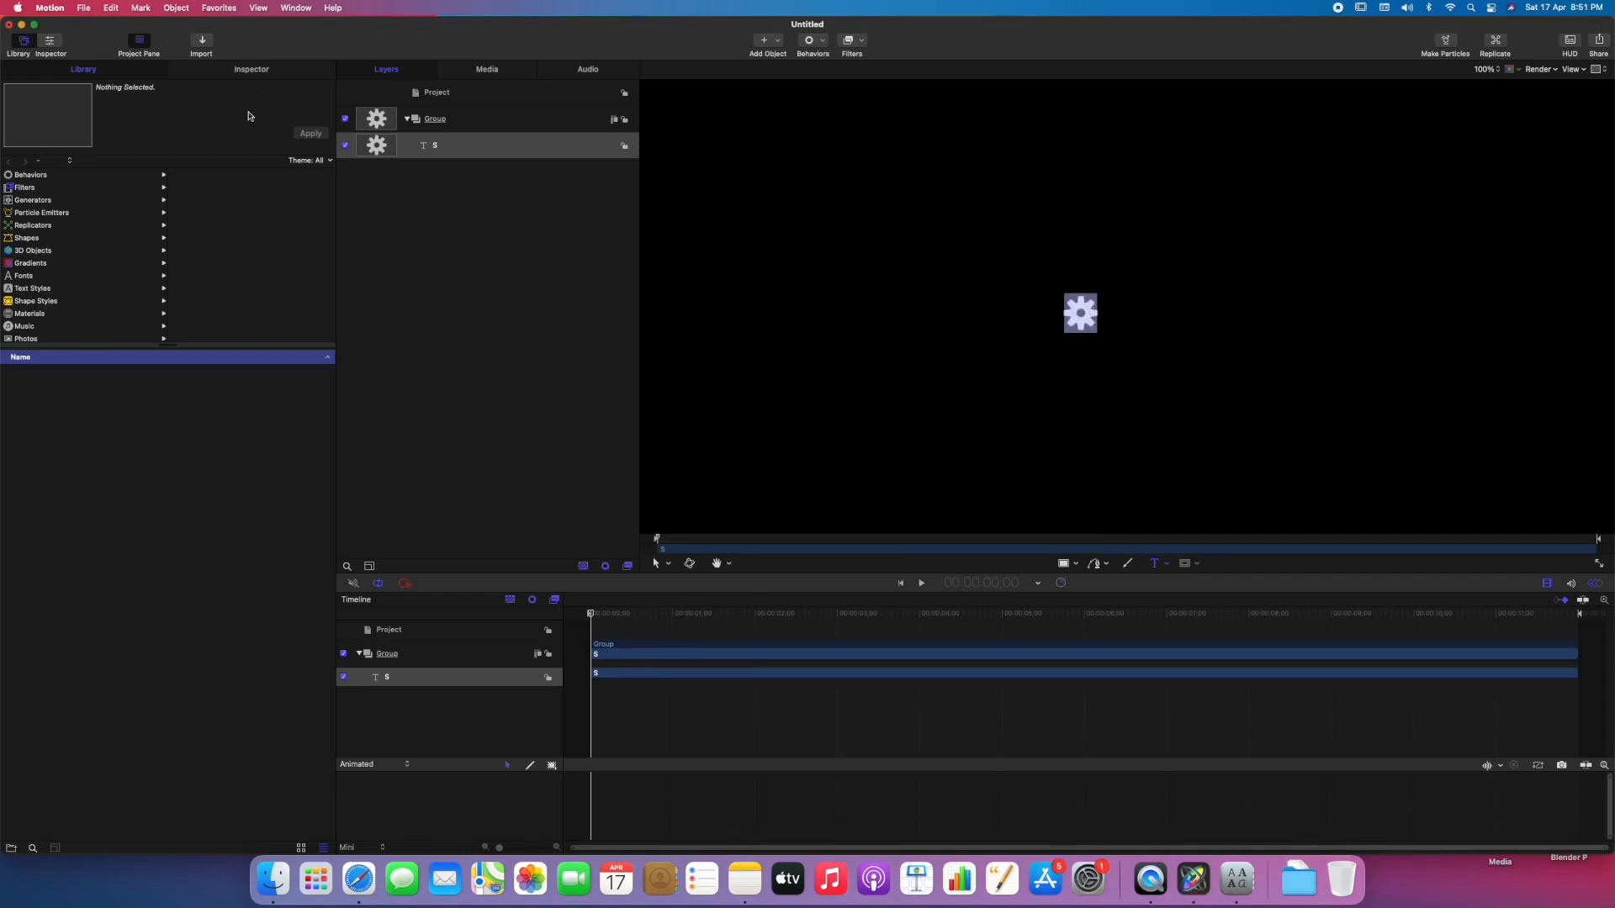
Enlarge the gear text to size 733 and move it to the centre of the frame.
left_click(251, 70)
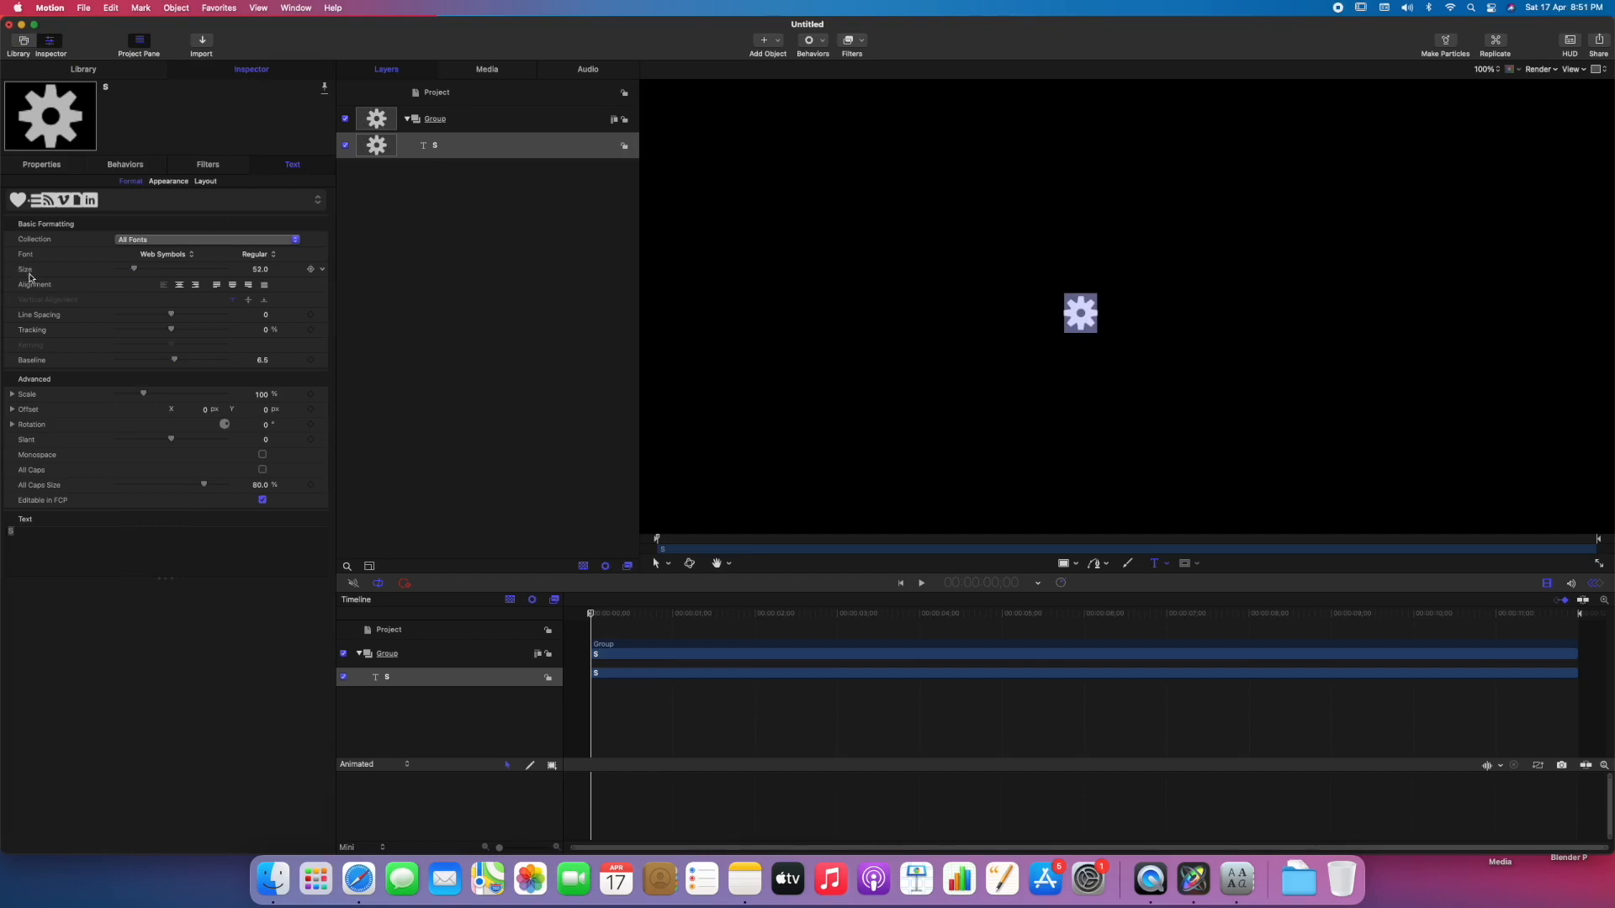
left_click_drag(135, 270, 260, 268)
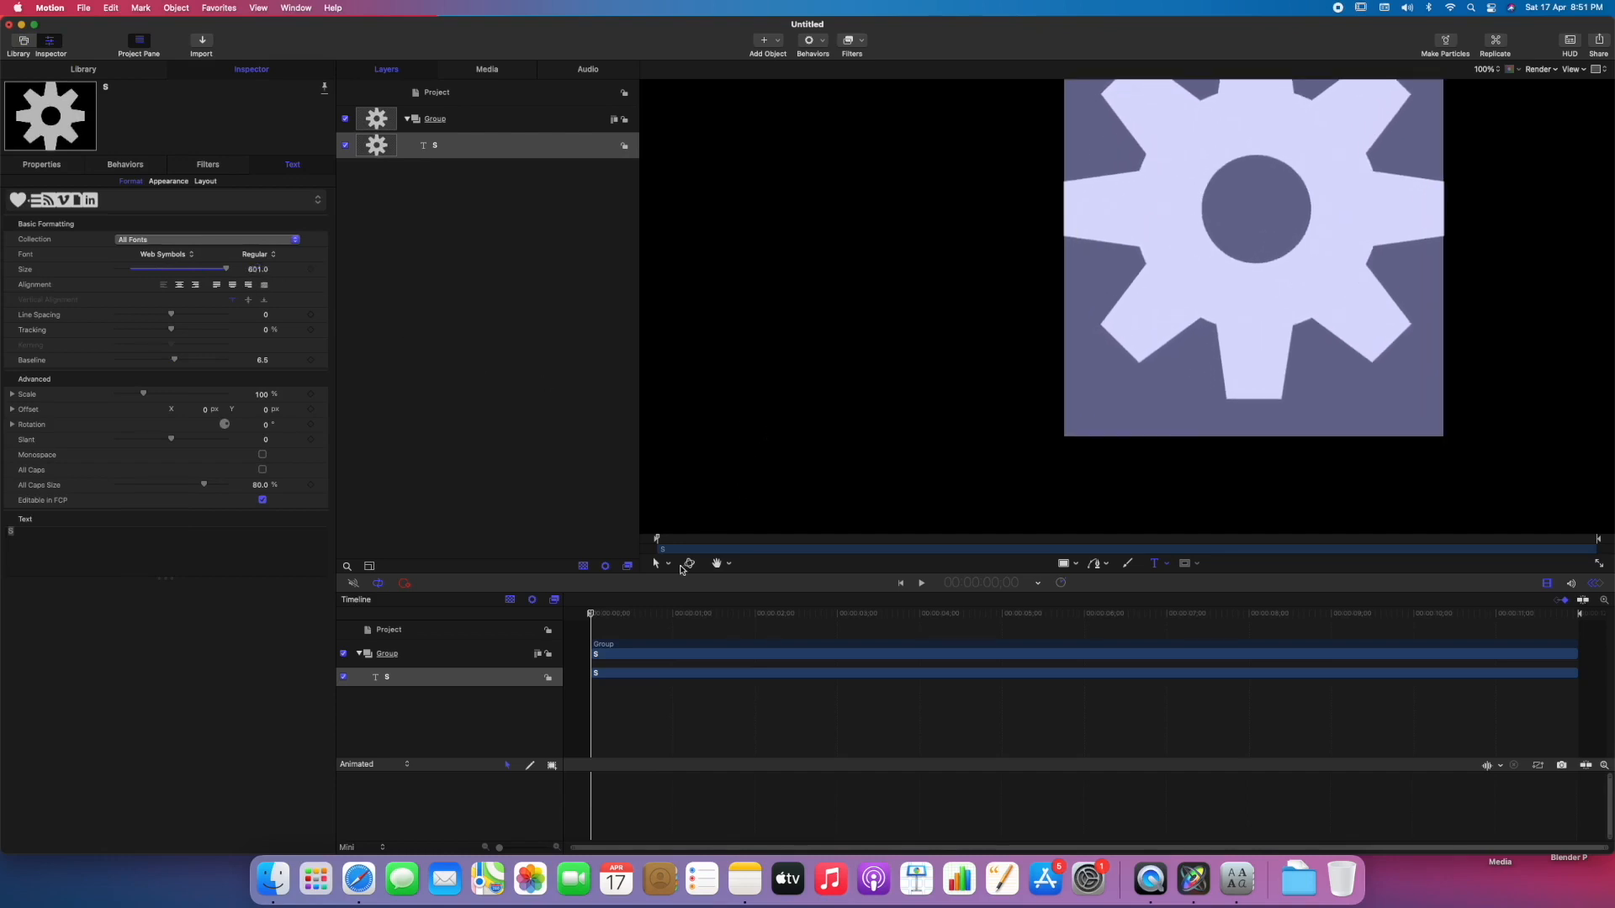
key("shift+z")
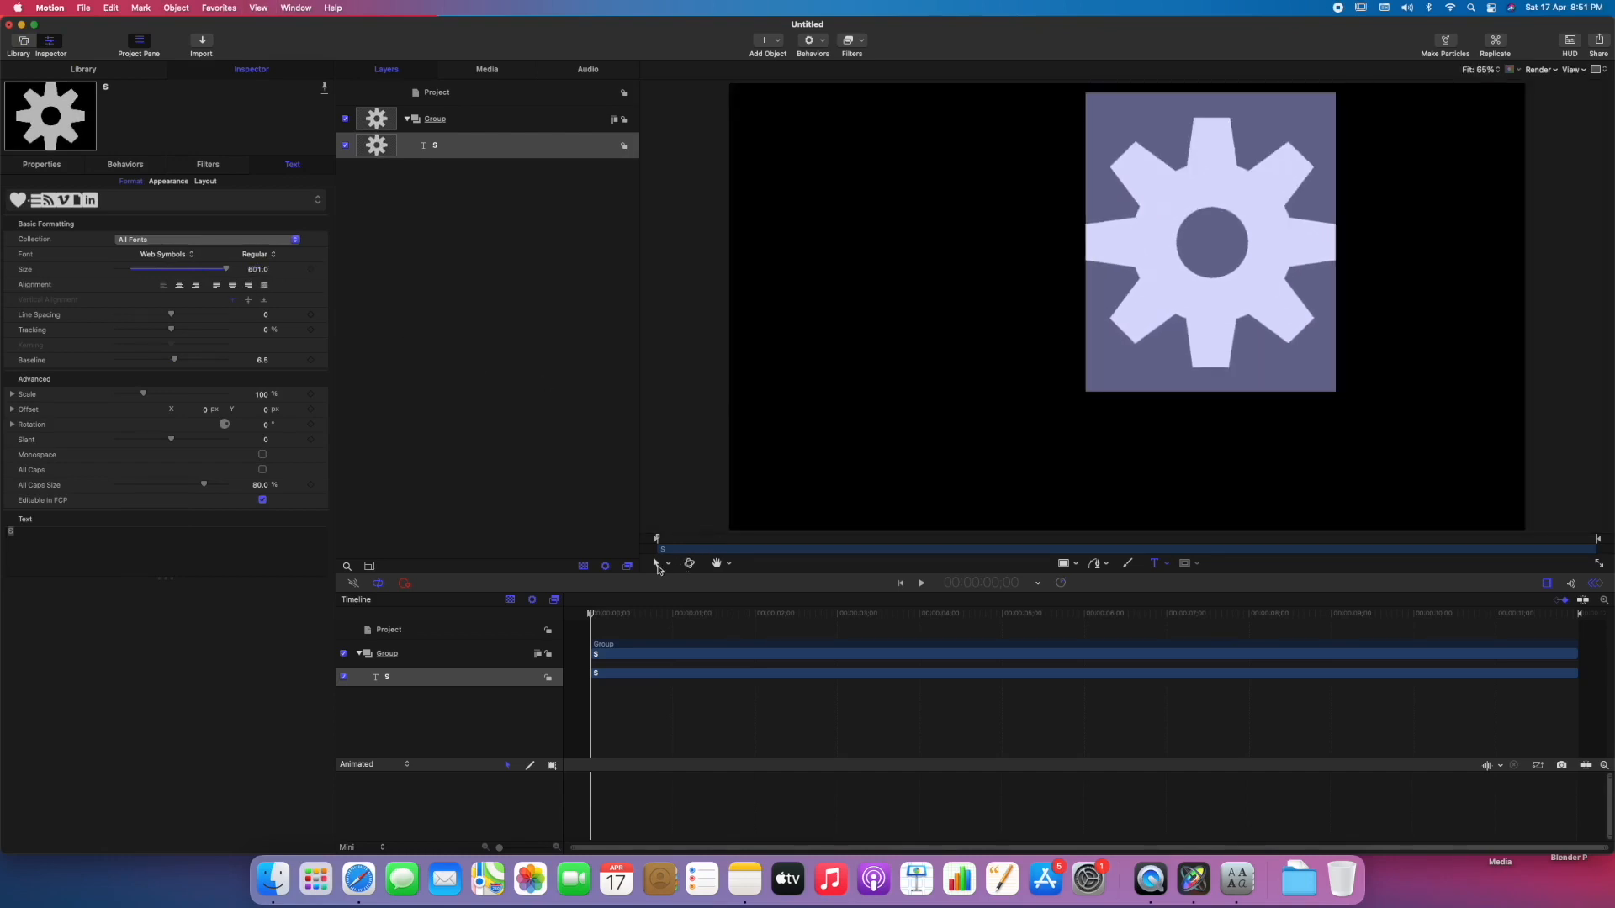
left_click_drag(257, 269, 622, 667)
left_click_drag(1107, 328, 1194, 268)
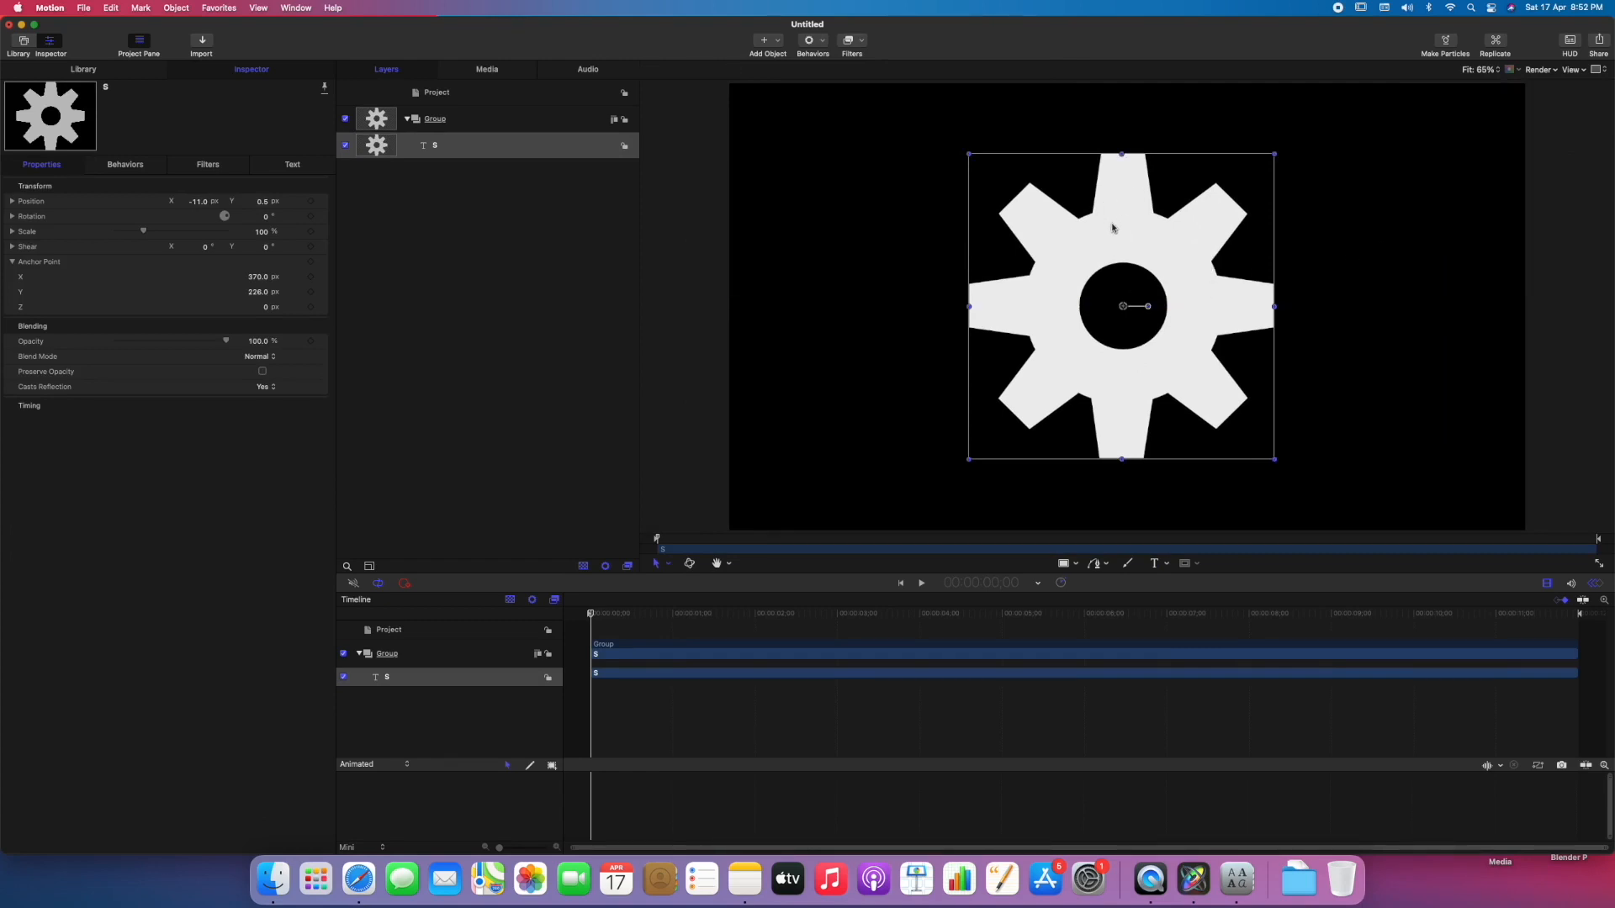
Turn the gear into 3D text with a depth of 51.
left_click(294, 164)
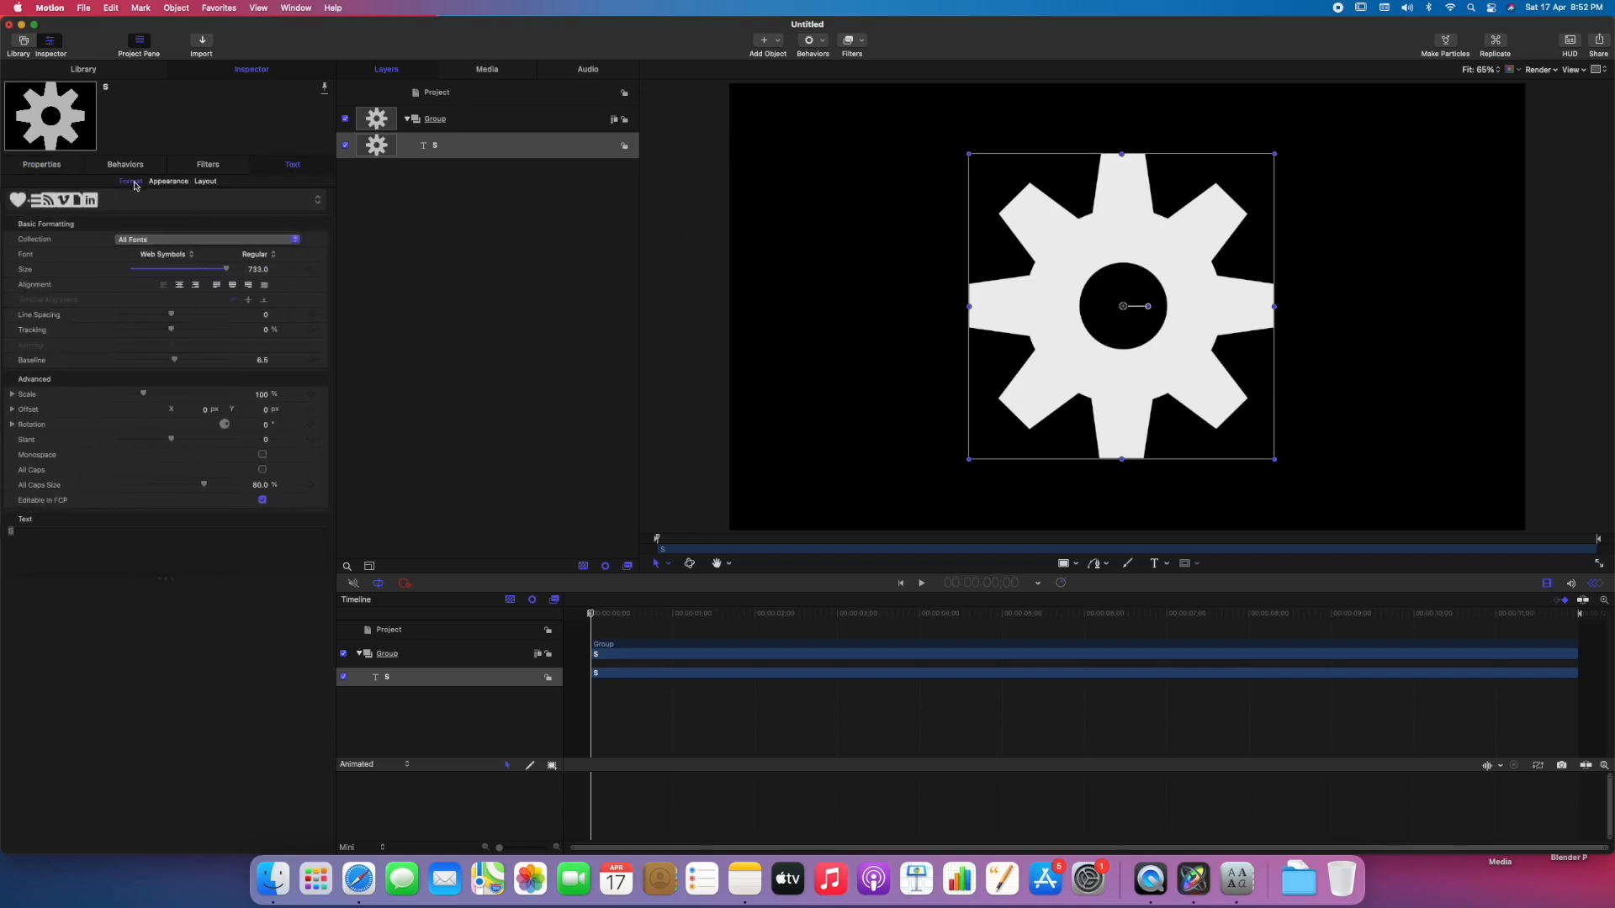
left_click(168, 183)
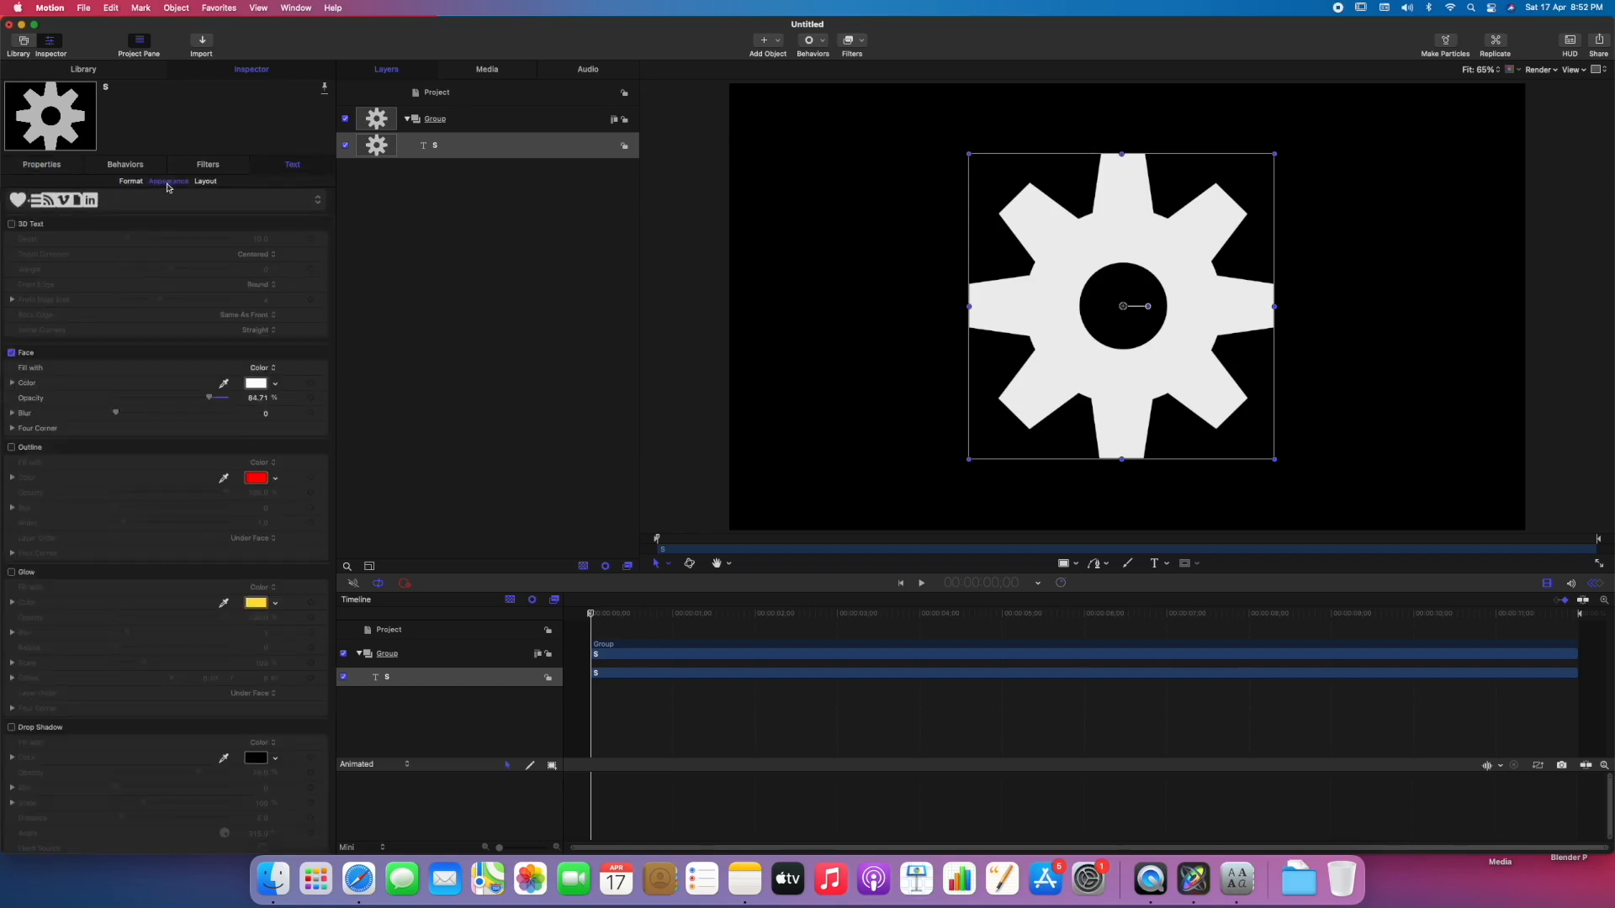
left_click(12, 225)
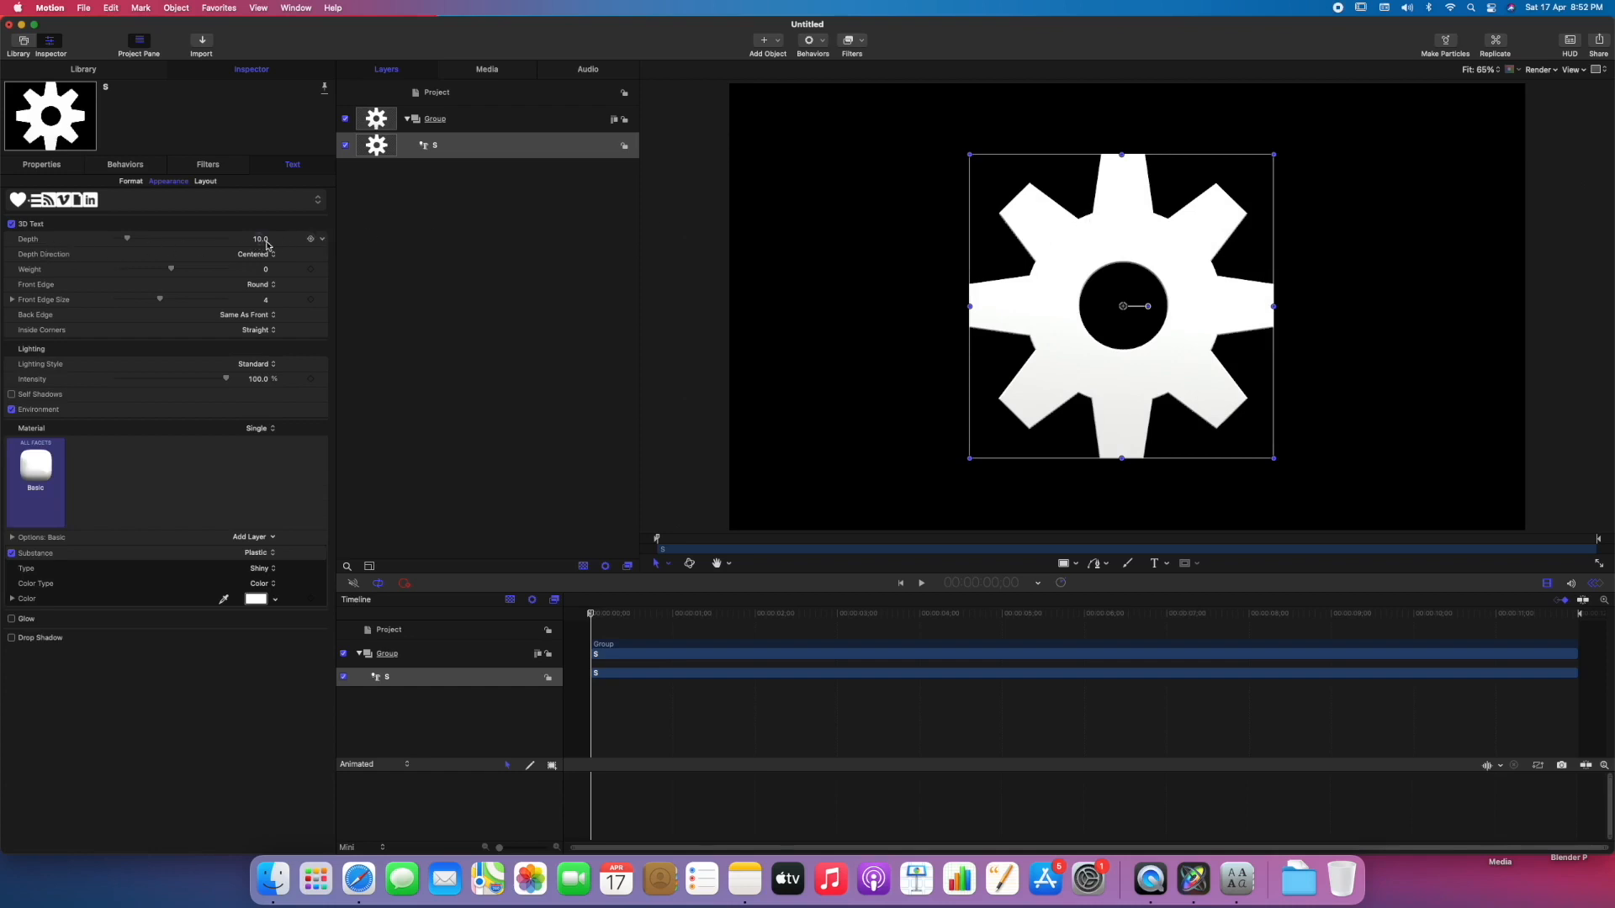
left_click_drag(129, 243, 172, 240)
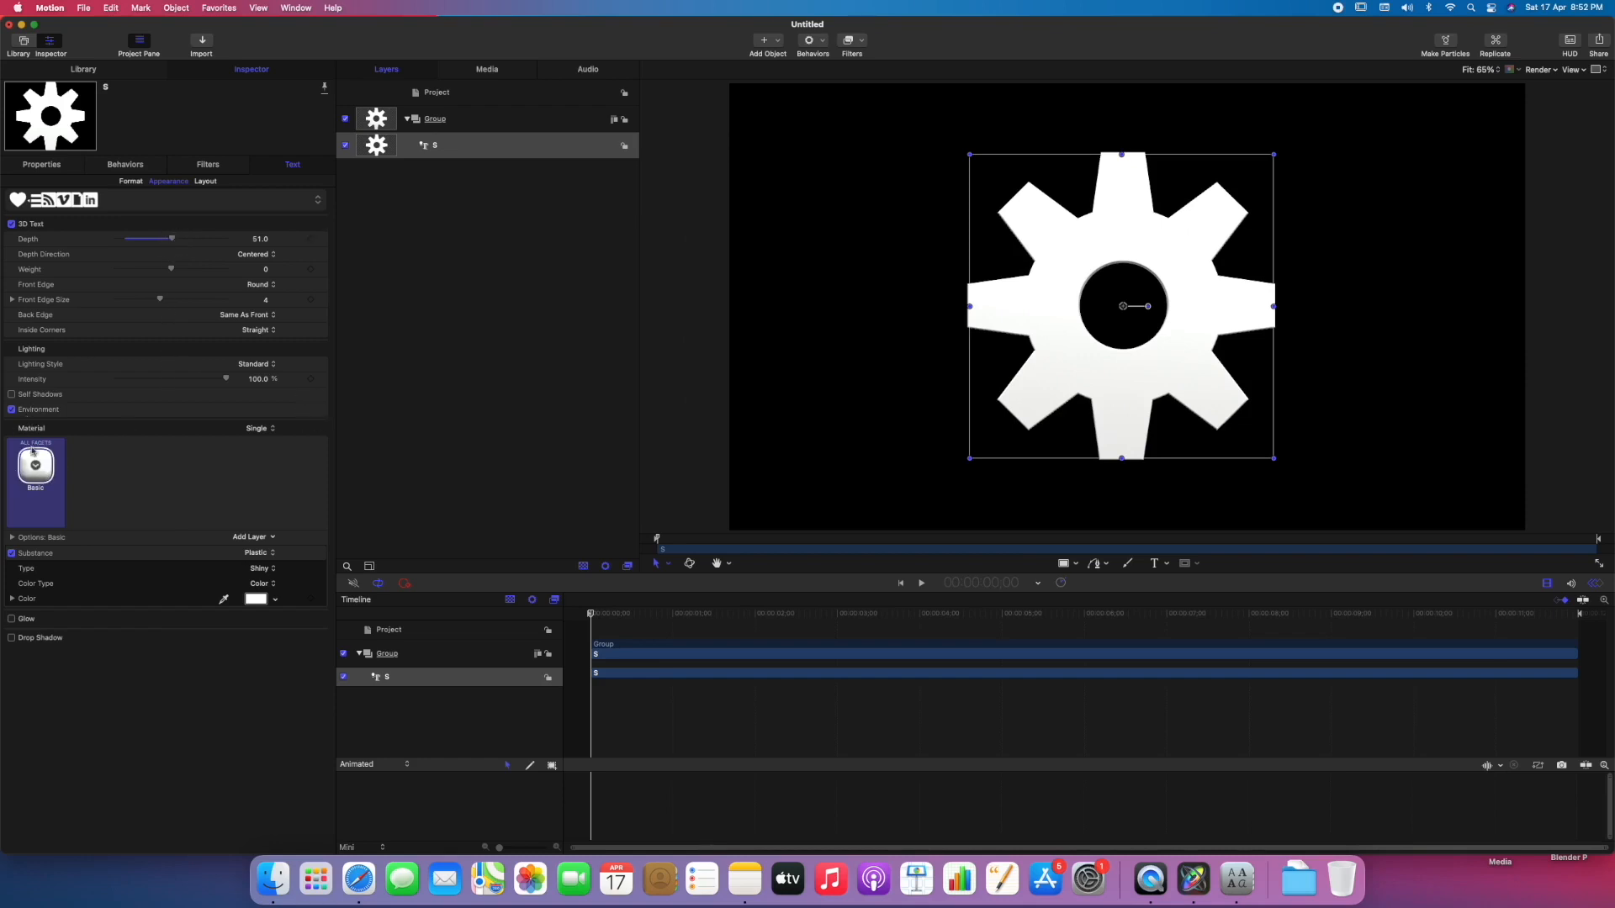
Apply the Brushed Metal material from the Metal category to the 3D gear.
left_click(35, 466)
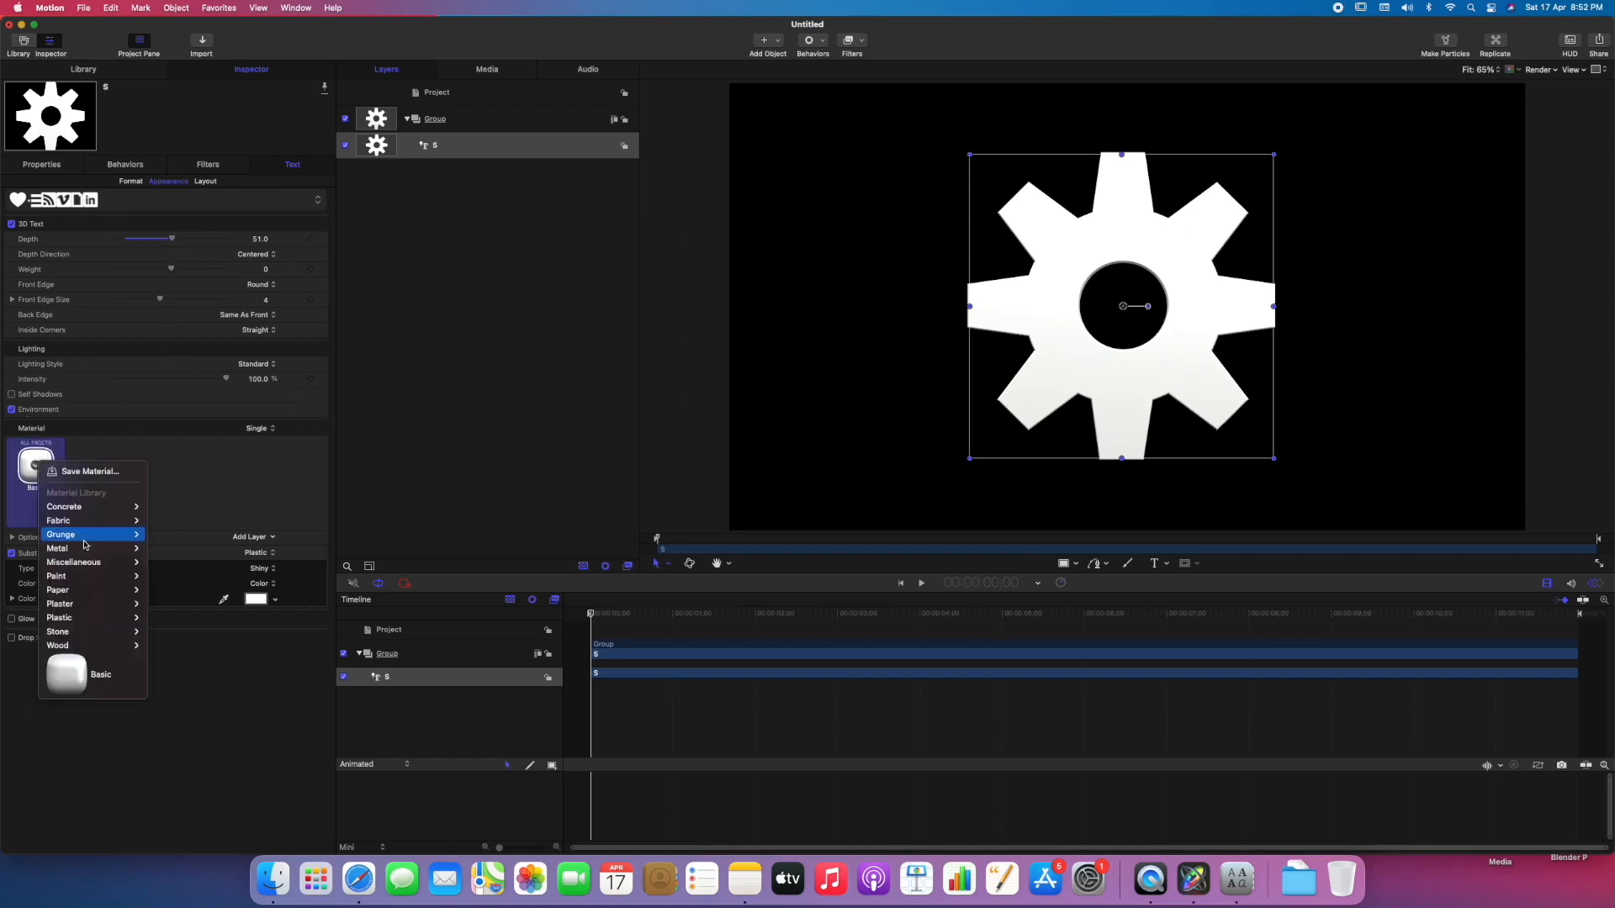
mouse_move(69, 625)
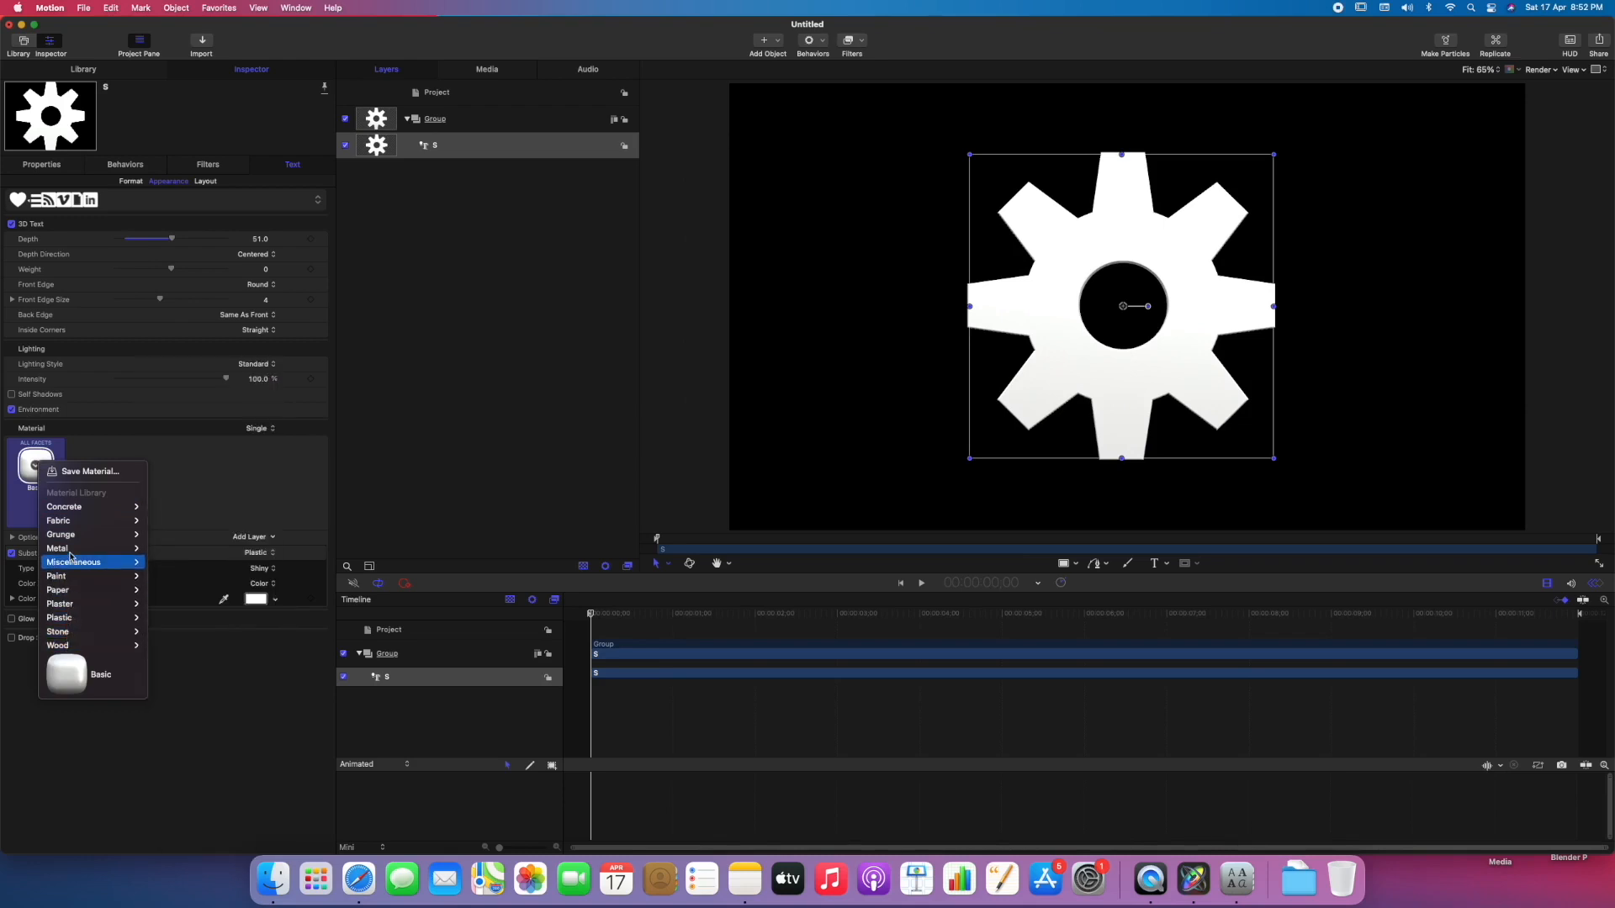
mouse_move(80, 549)
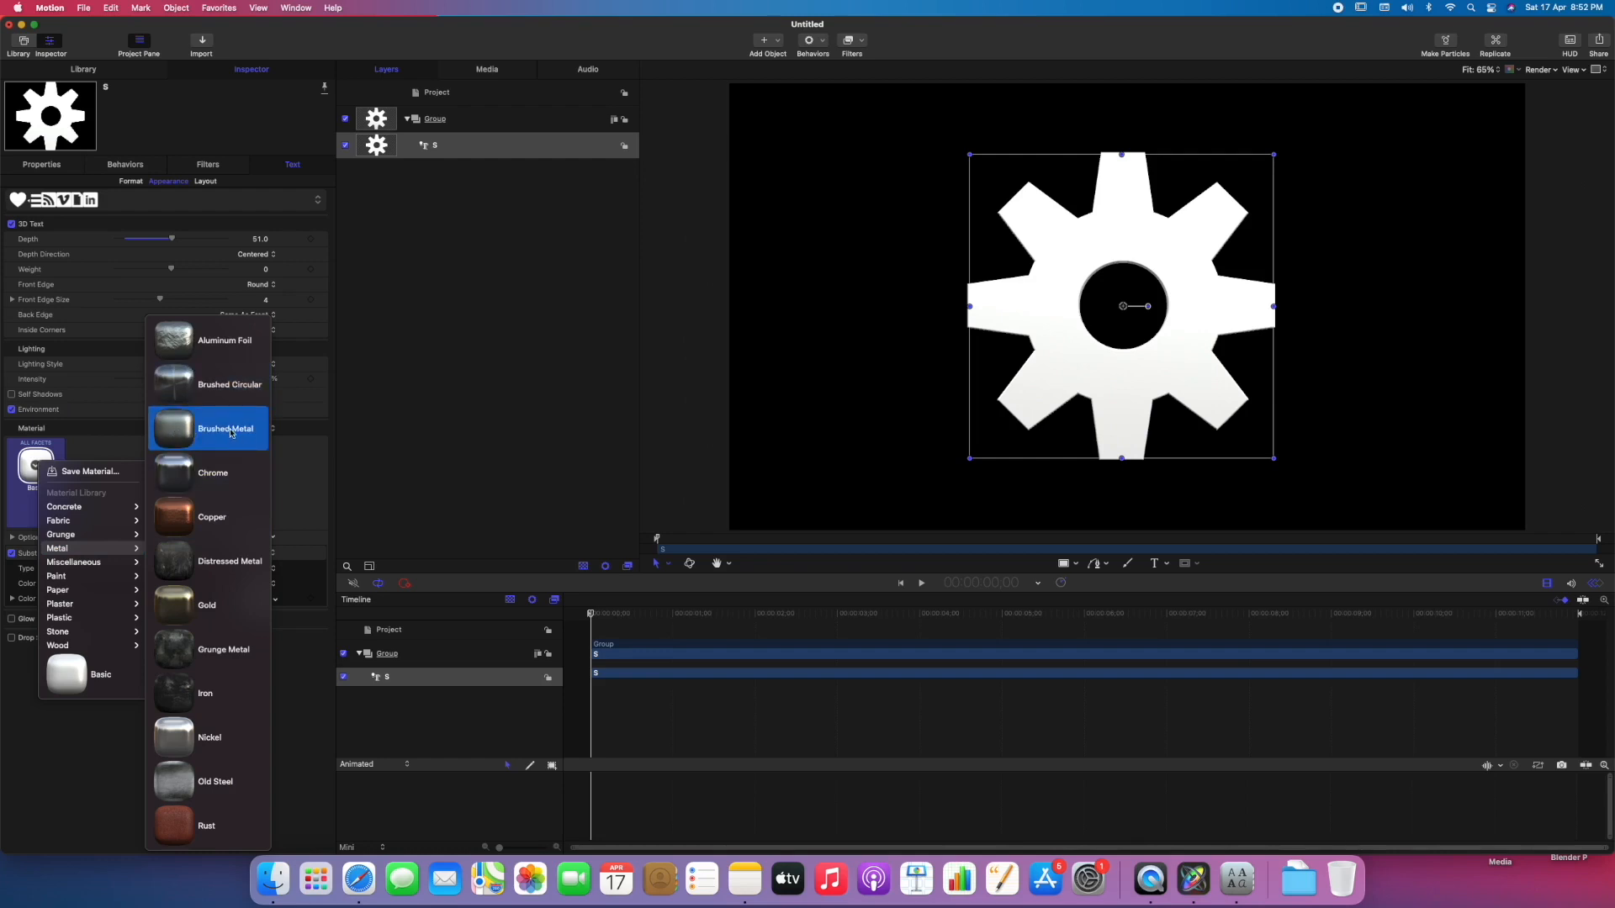
left_click(204, 435)
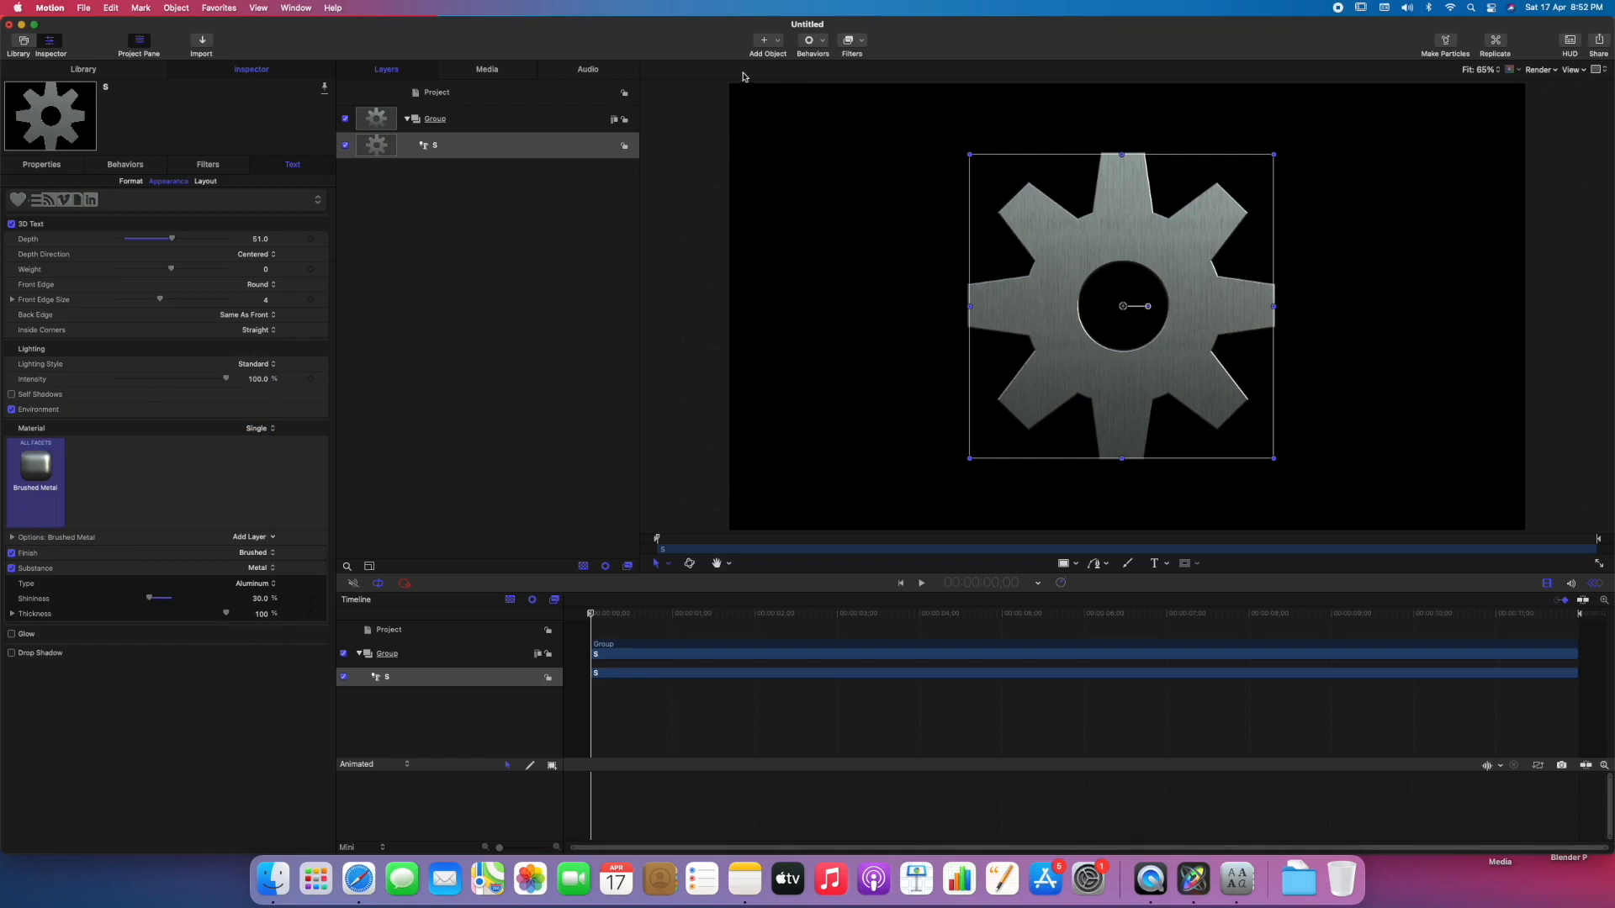
Add a camera, switch the group to 3D, and orbit the camera to view the gear at an angle.
left_click(779, 43)
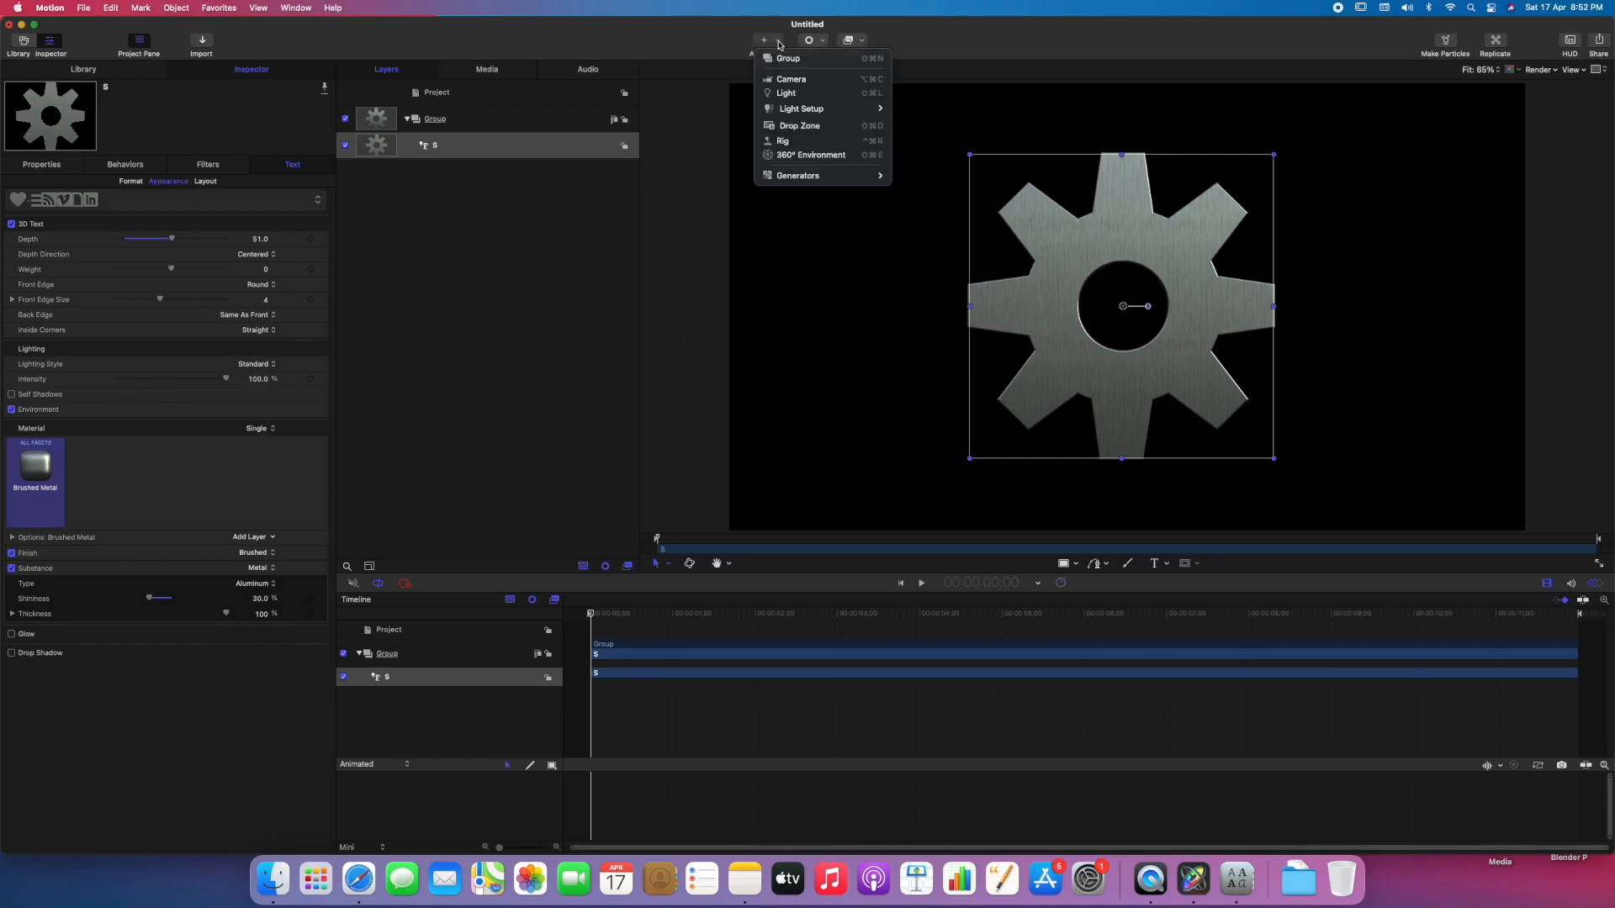
left_click(792, 82)
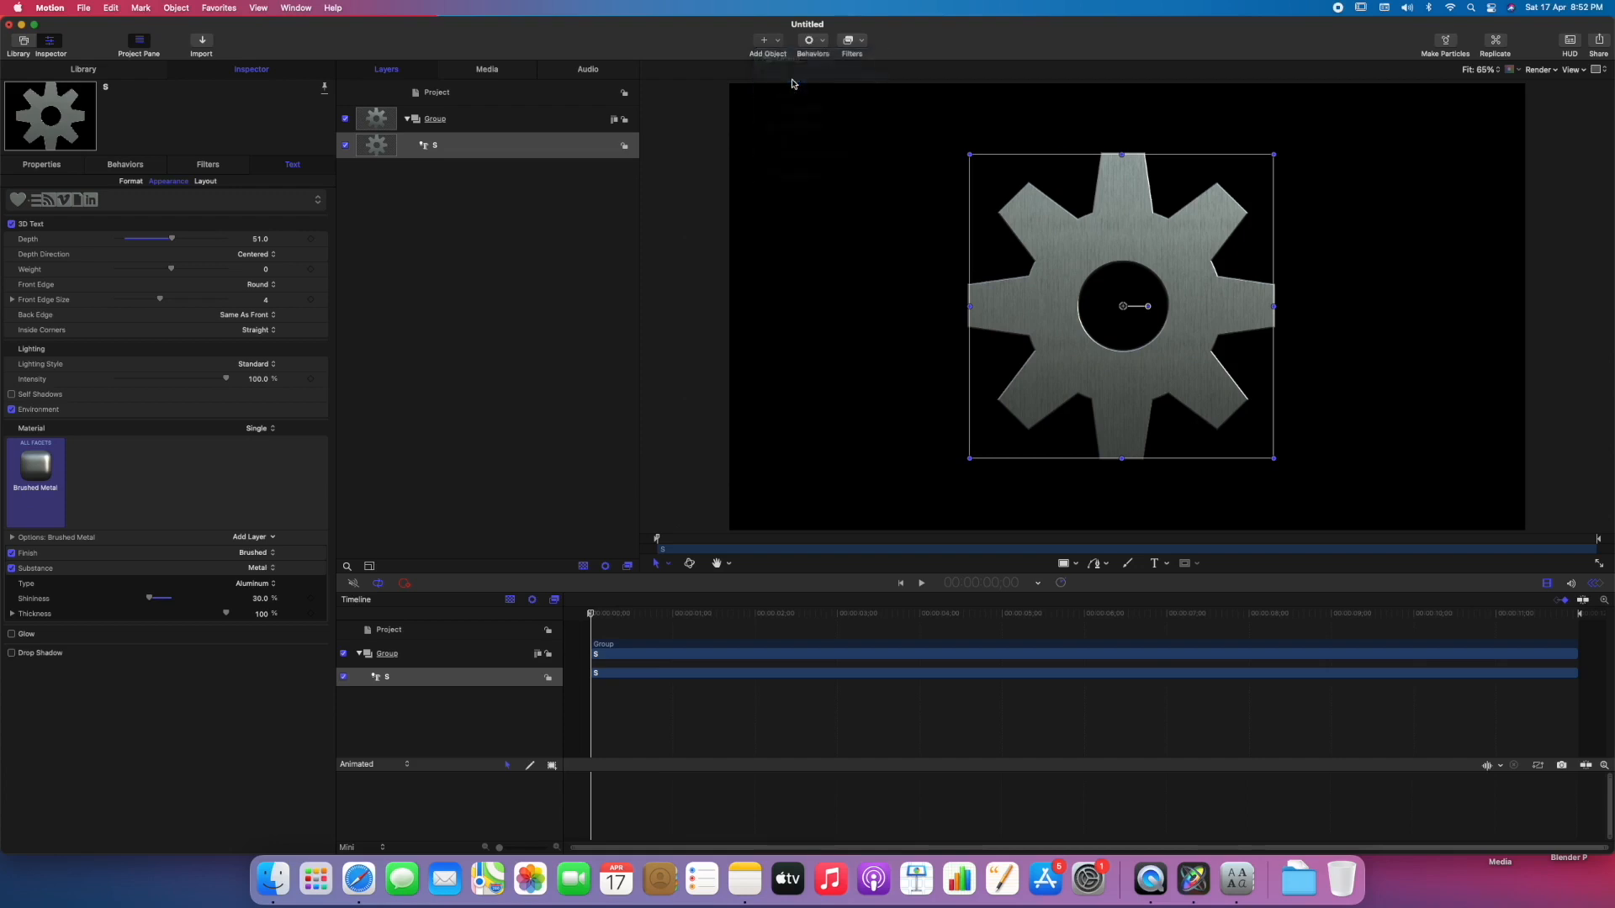
left_click(911, 465)
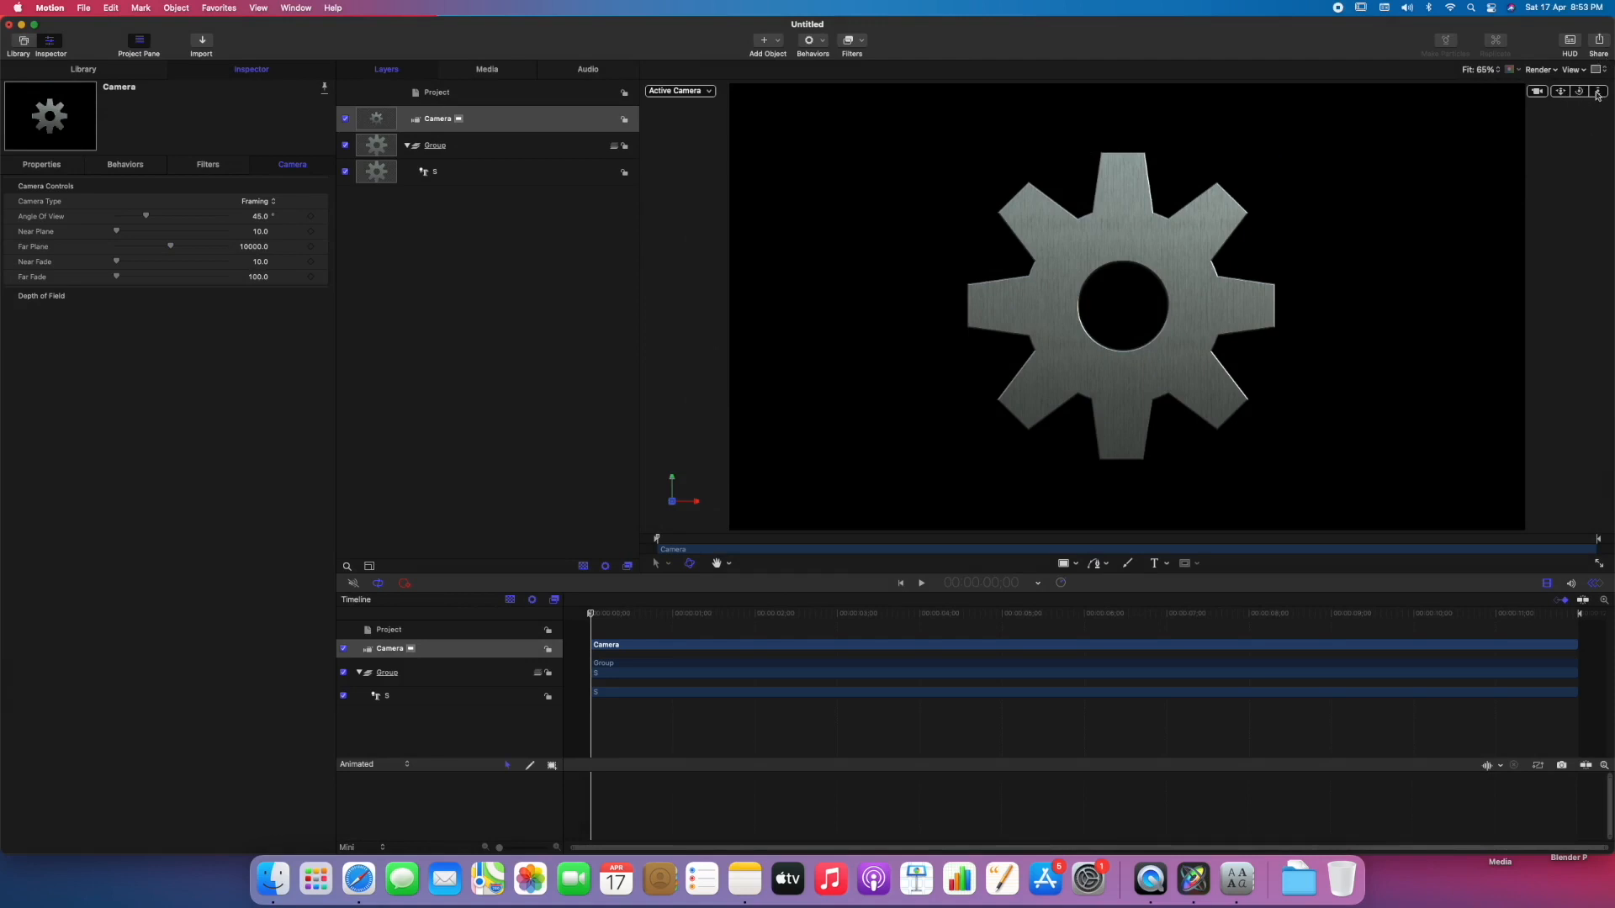
left_click_drag(1579, 91, 1613, 93)
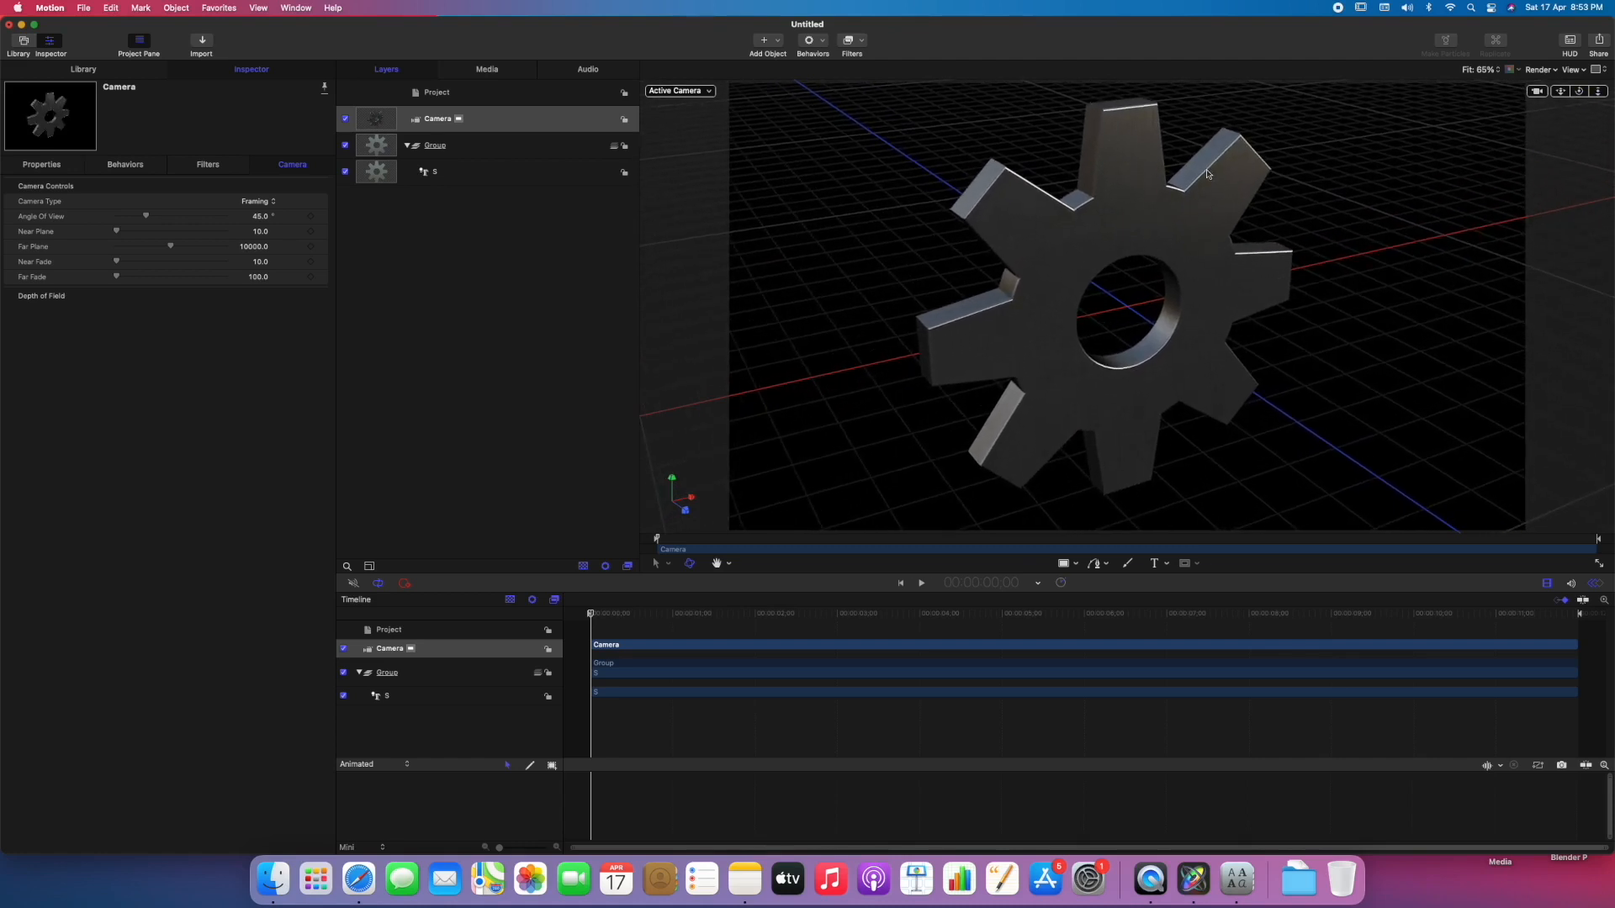
Keyframe the gear's Z rotation from 0° at the start to 360° at 5 seconds.
left_click(1128, 233)
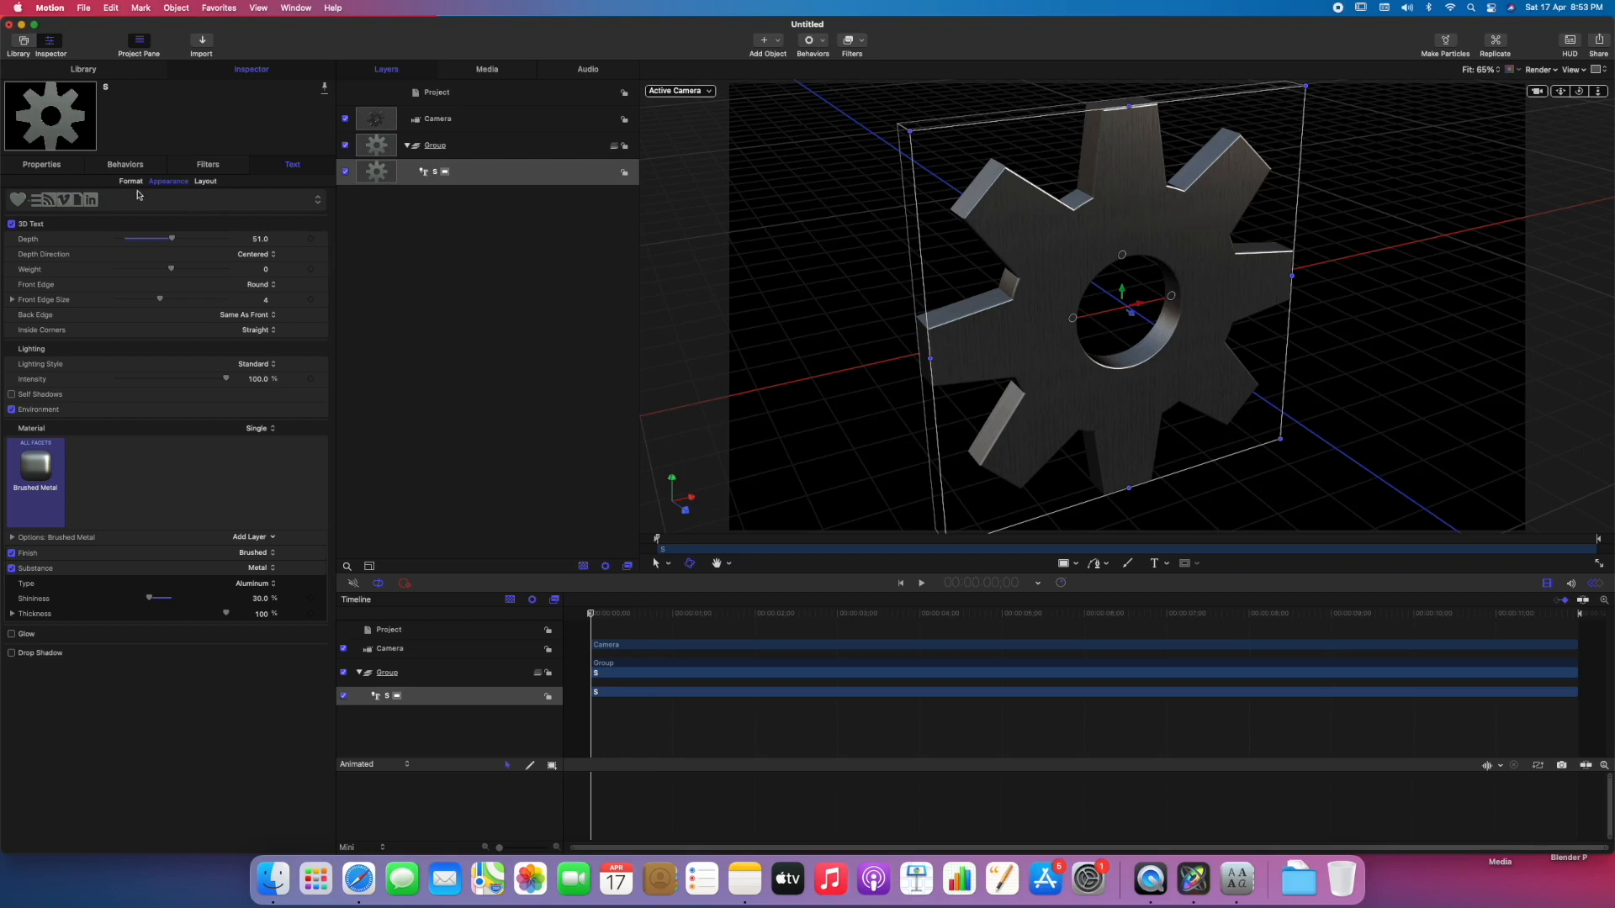
left_click(42, 165)
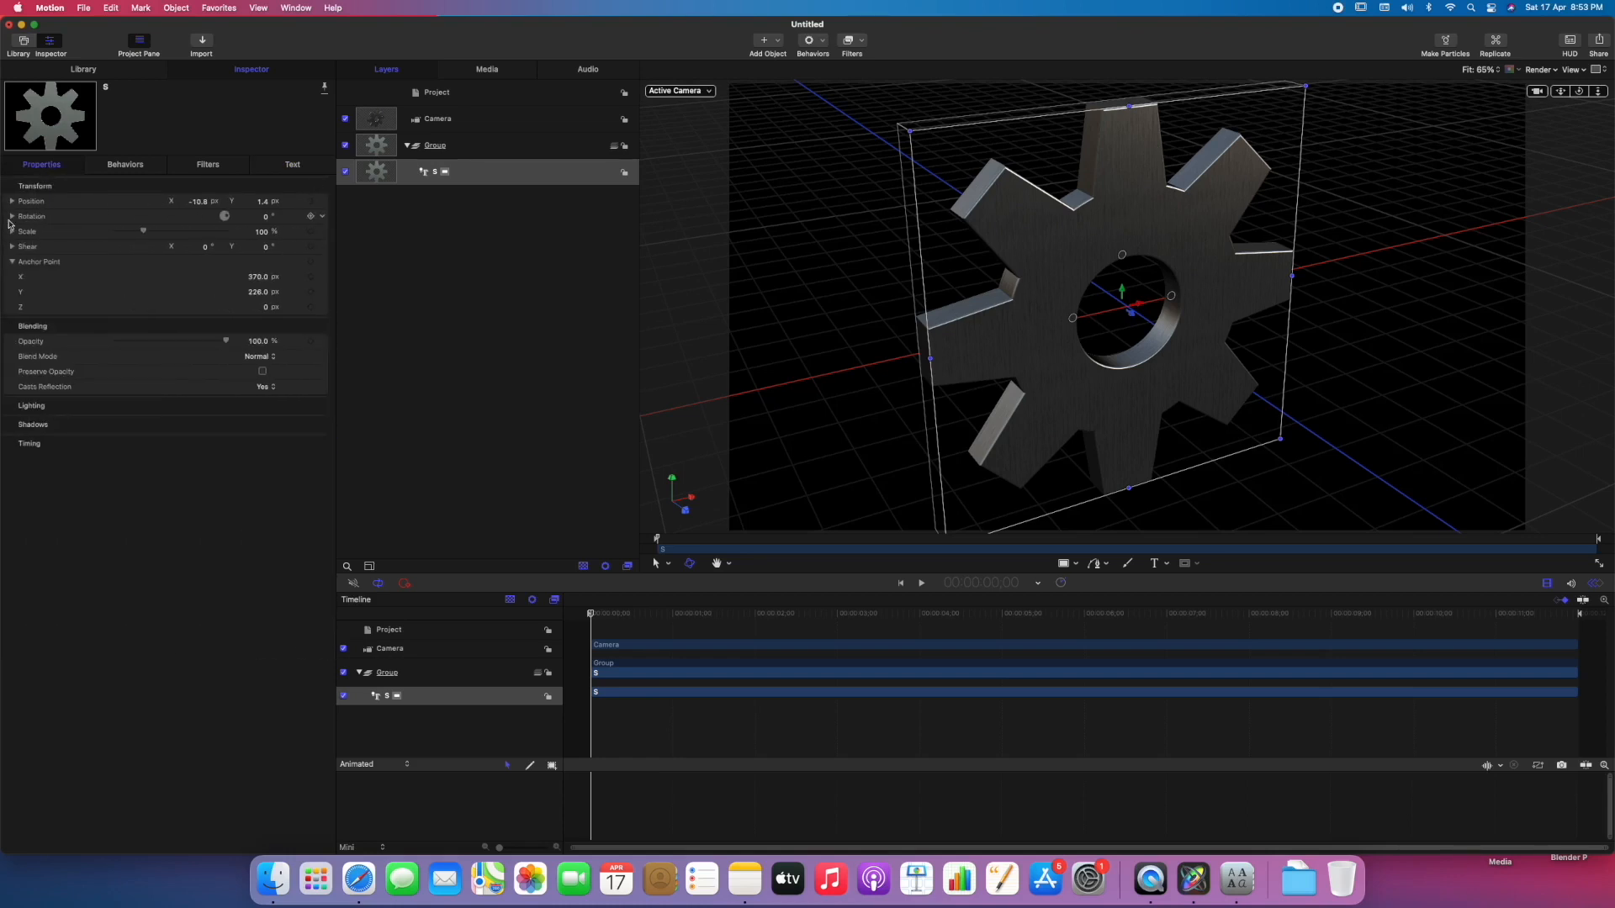
left_click(12, 217)
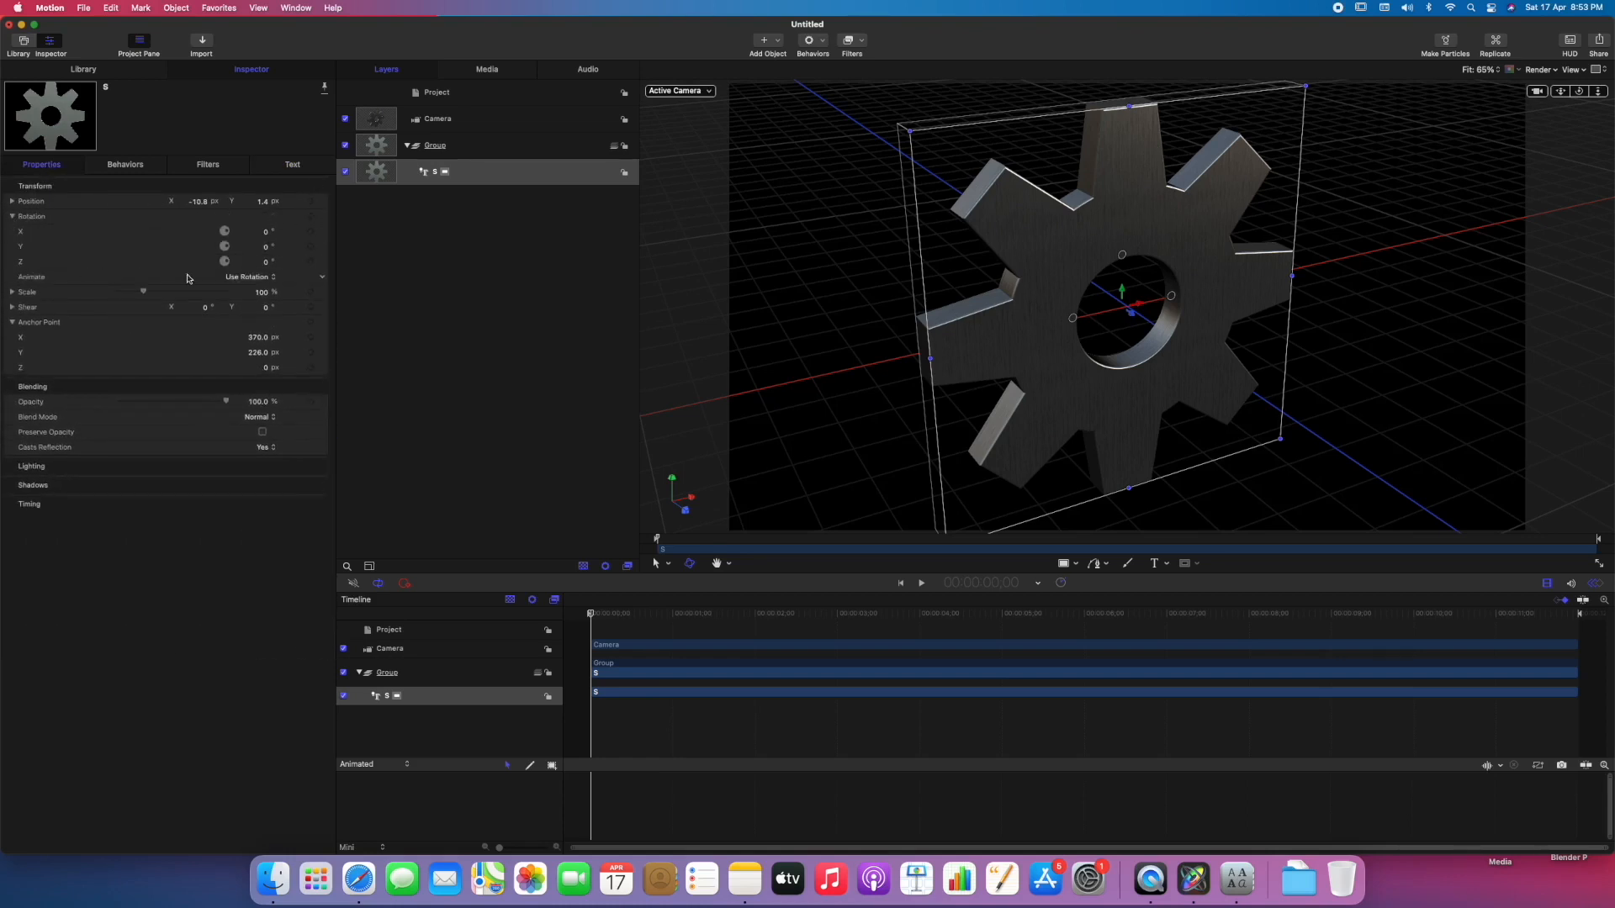
left_click(311, 262)
left_click_drag(593, 615, 1002, 615)
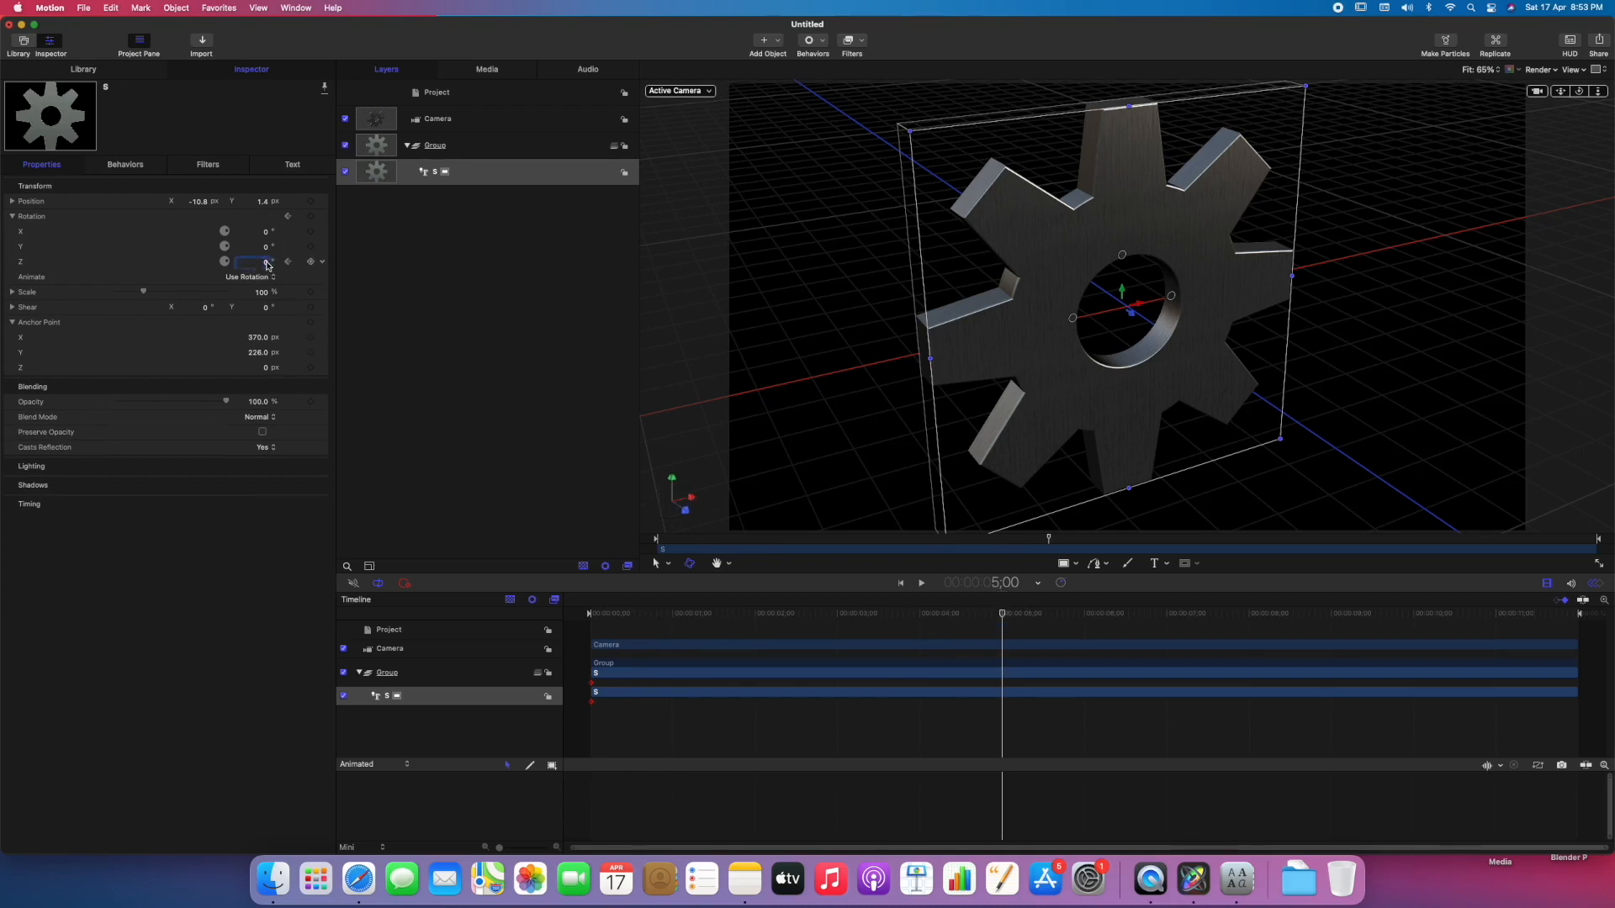
key("Return")
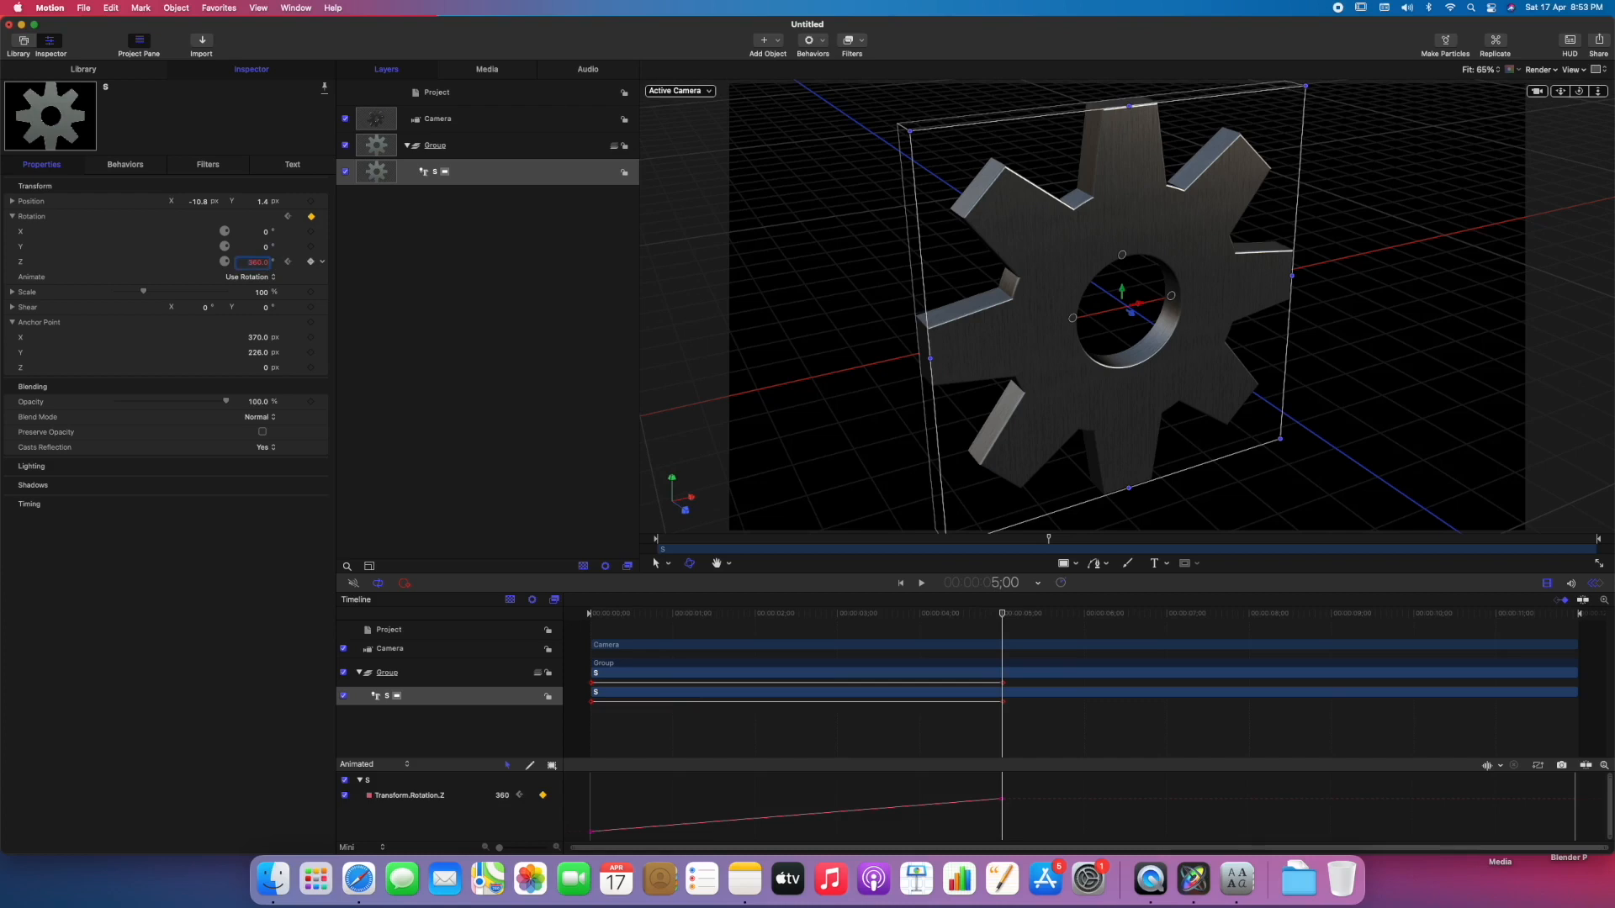
Ease the gear's Z rotation curve into its end keyframe.
left_click_drag(988, 777, 1030, 826)
right_click(1004, 803)
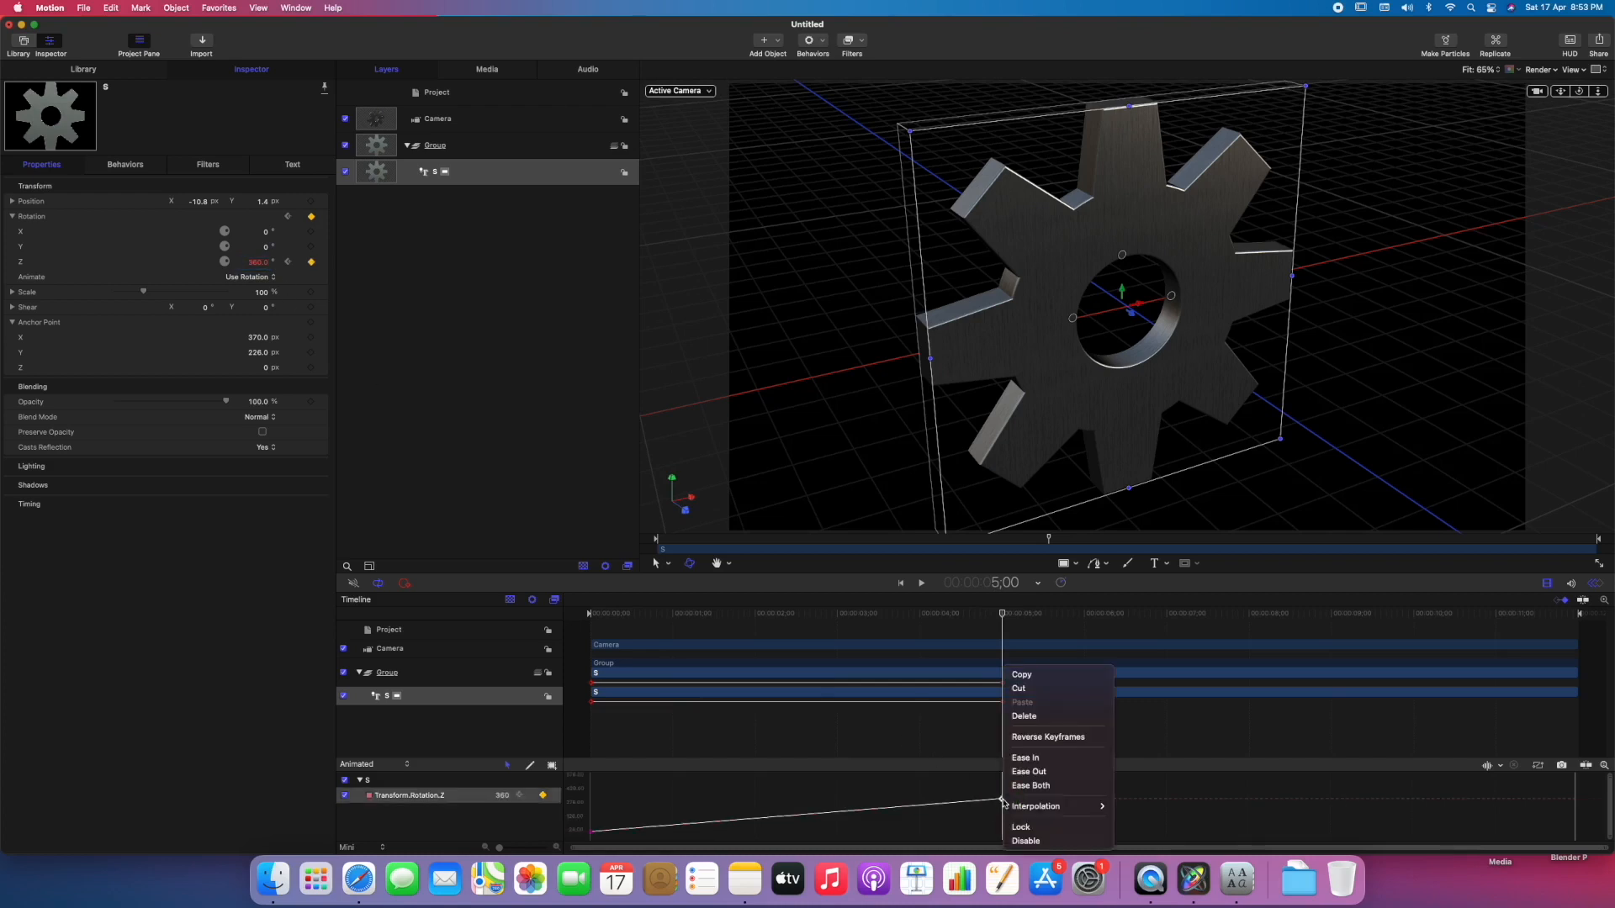
key("Return")
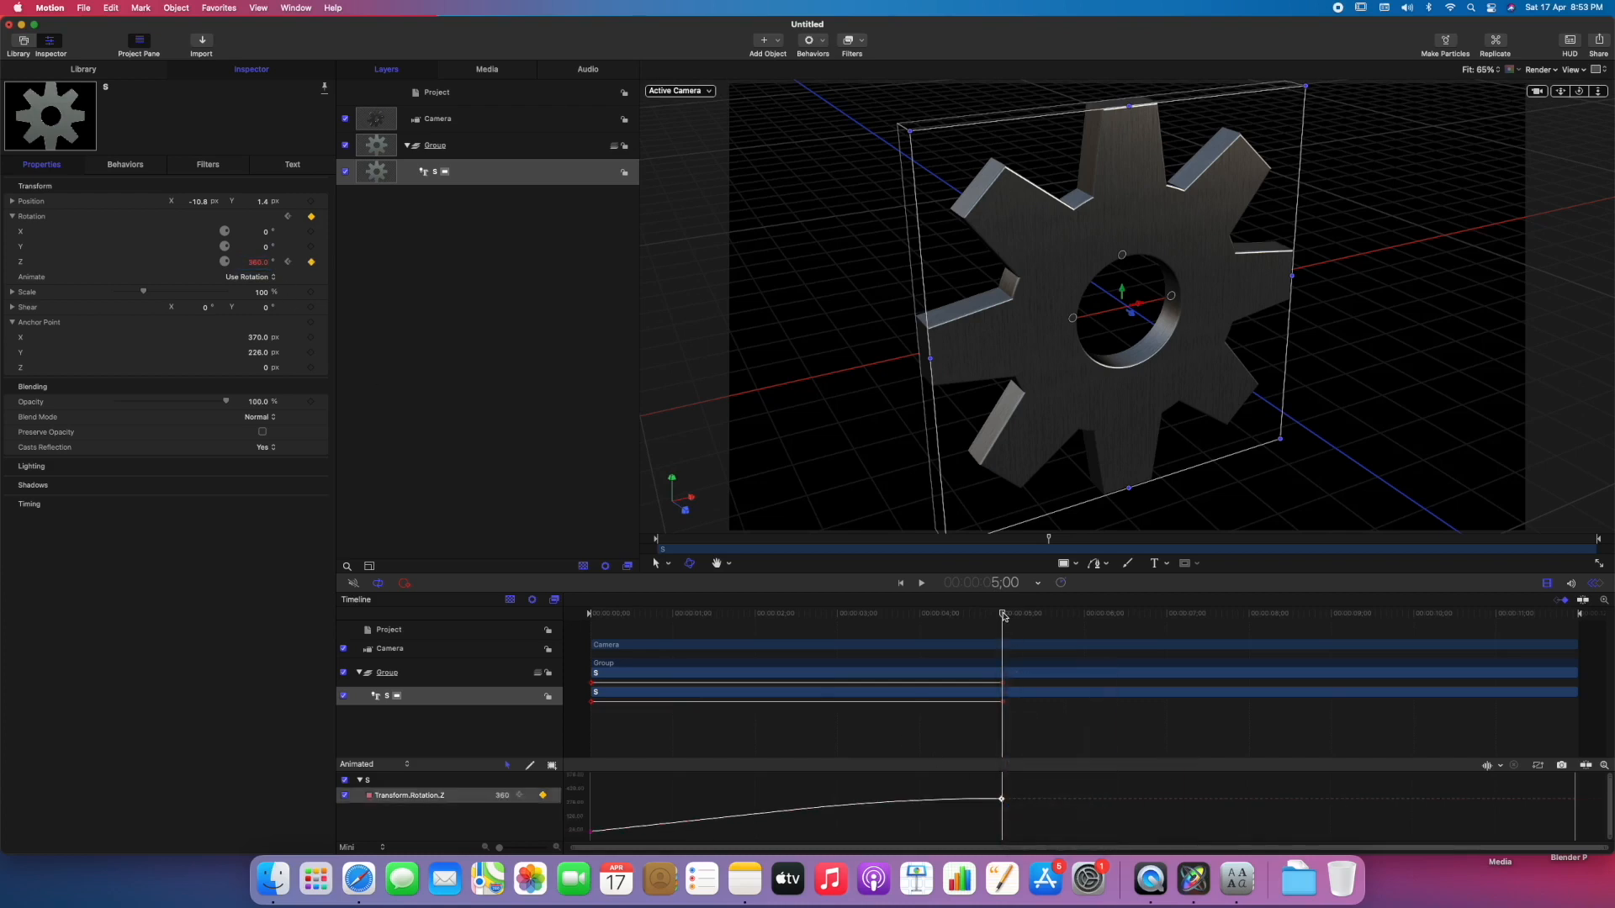
Shorten the play range to end at the last rotation keyframe and play the gear animation from the start.
key("Home")
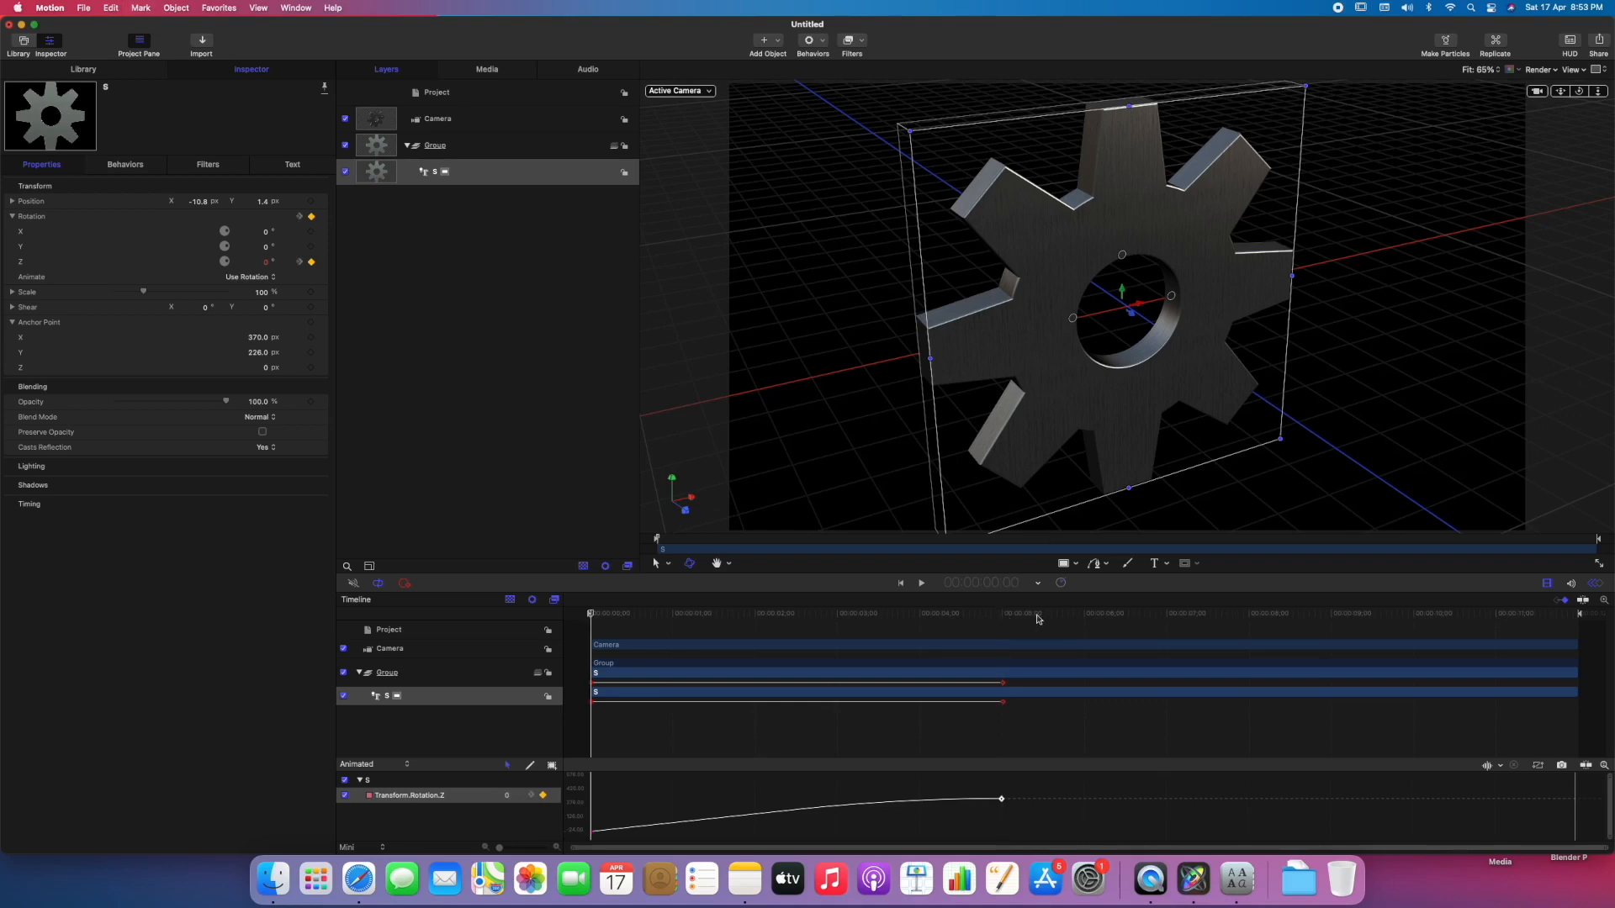
left_click_drag(1580, 618, 1006, 642)
left_click(702, 631)
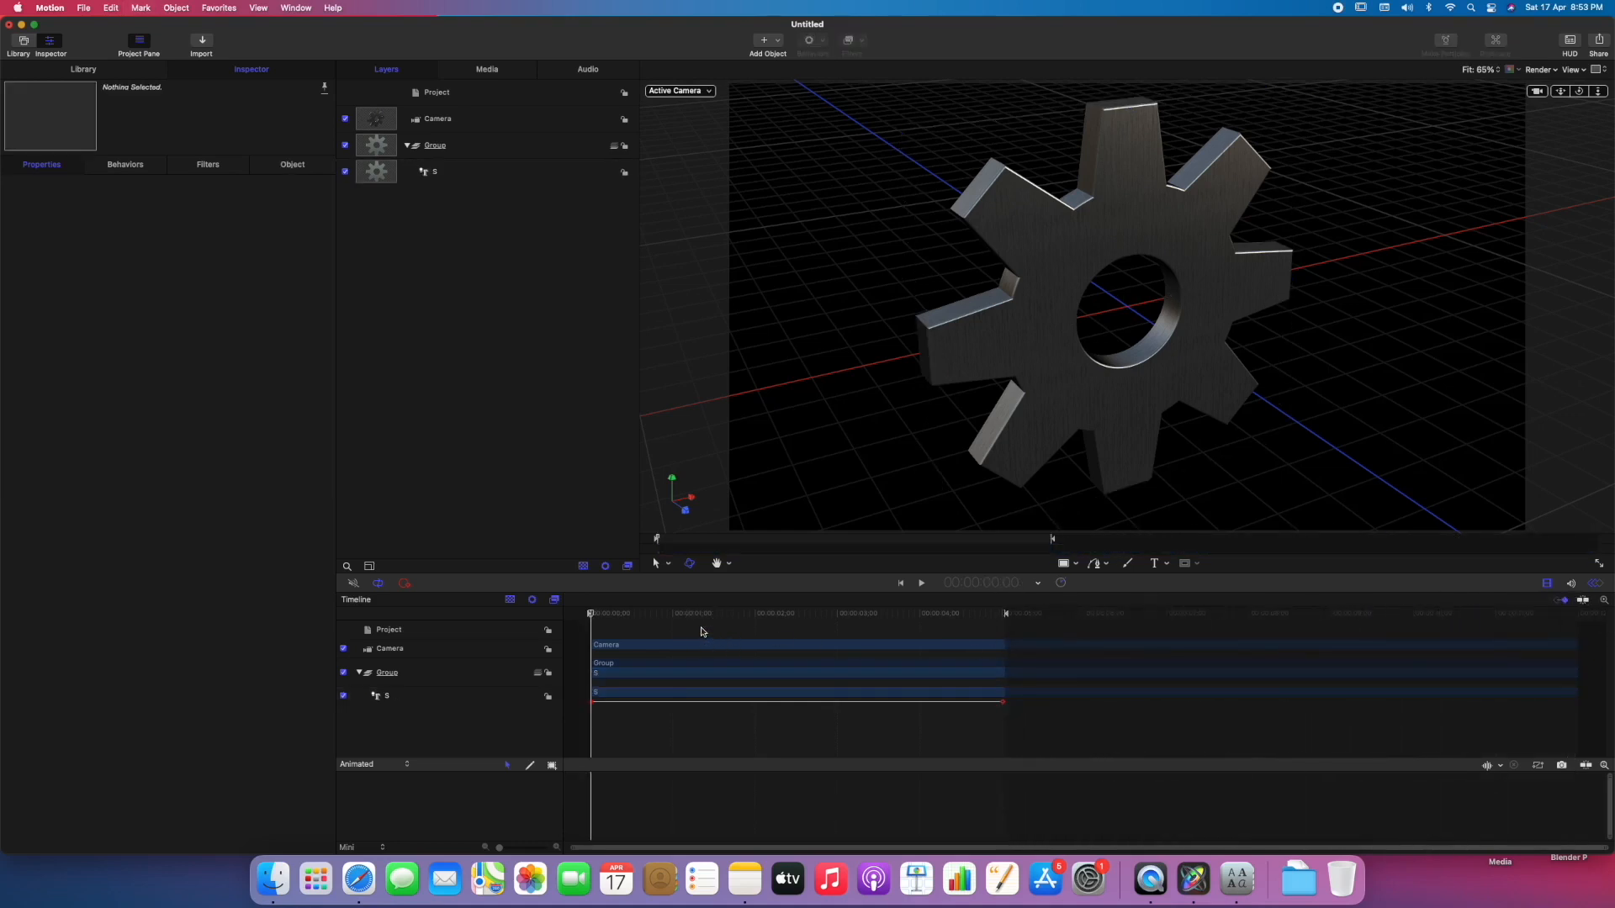
key("space")
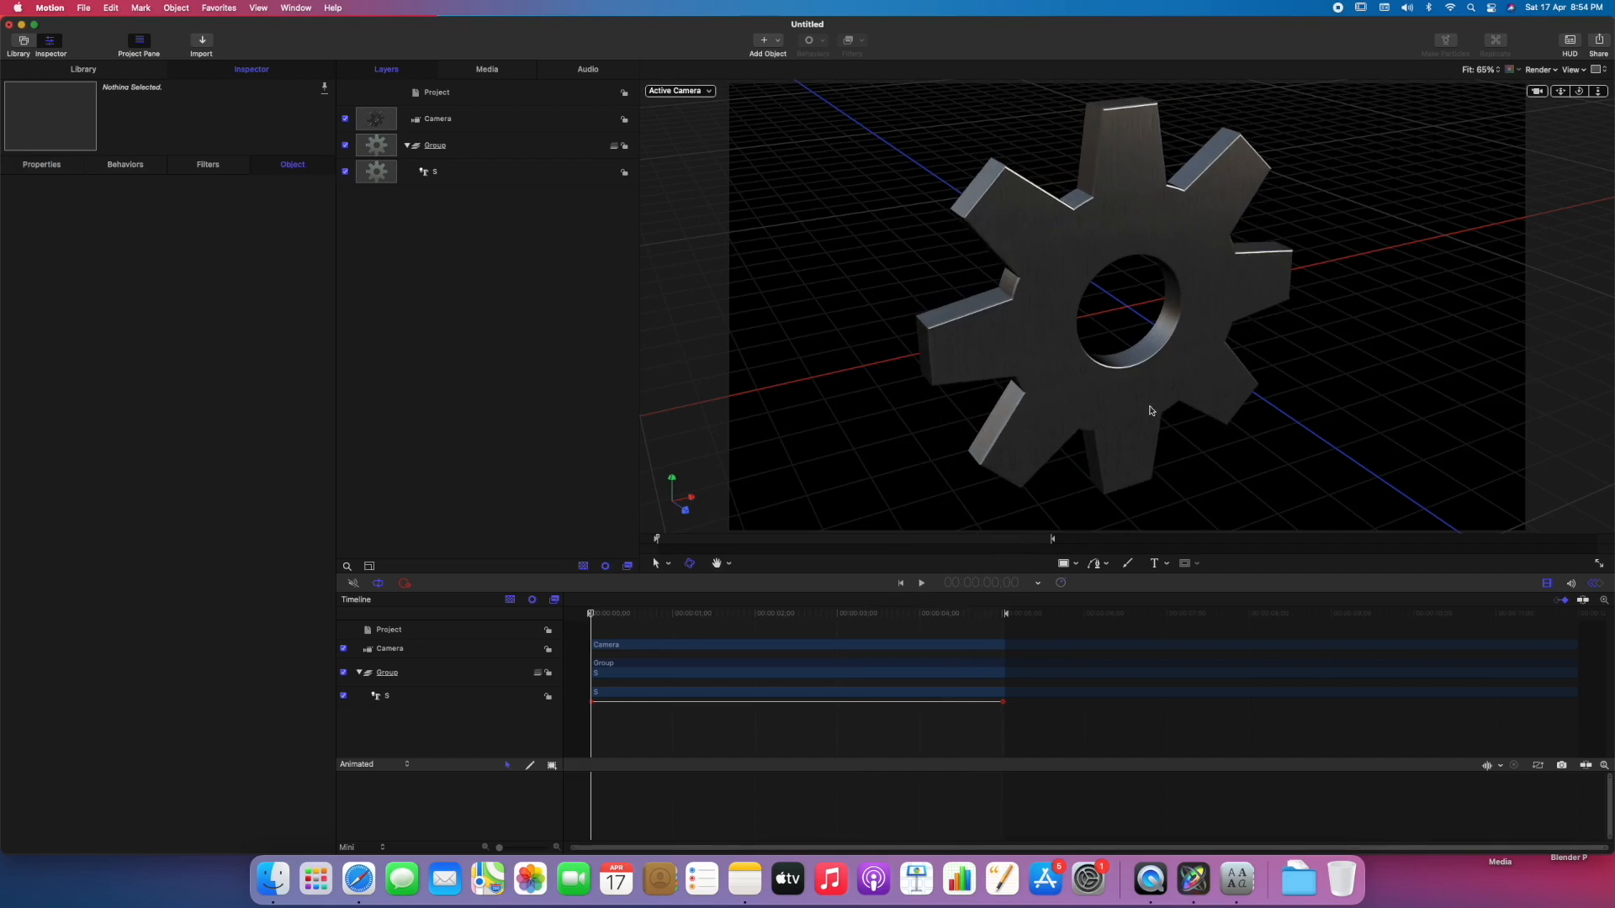
key("space")
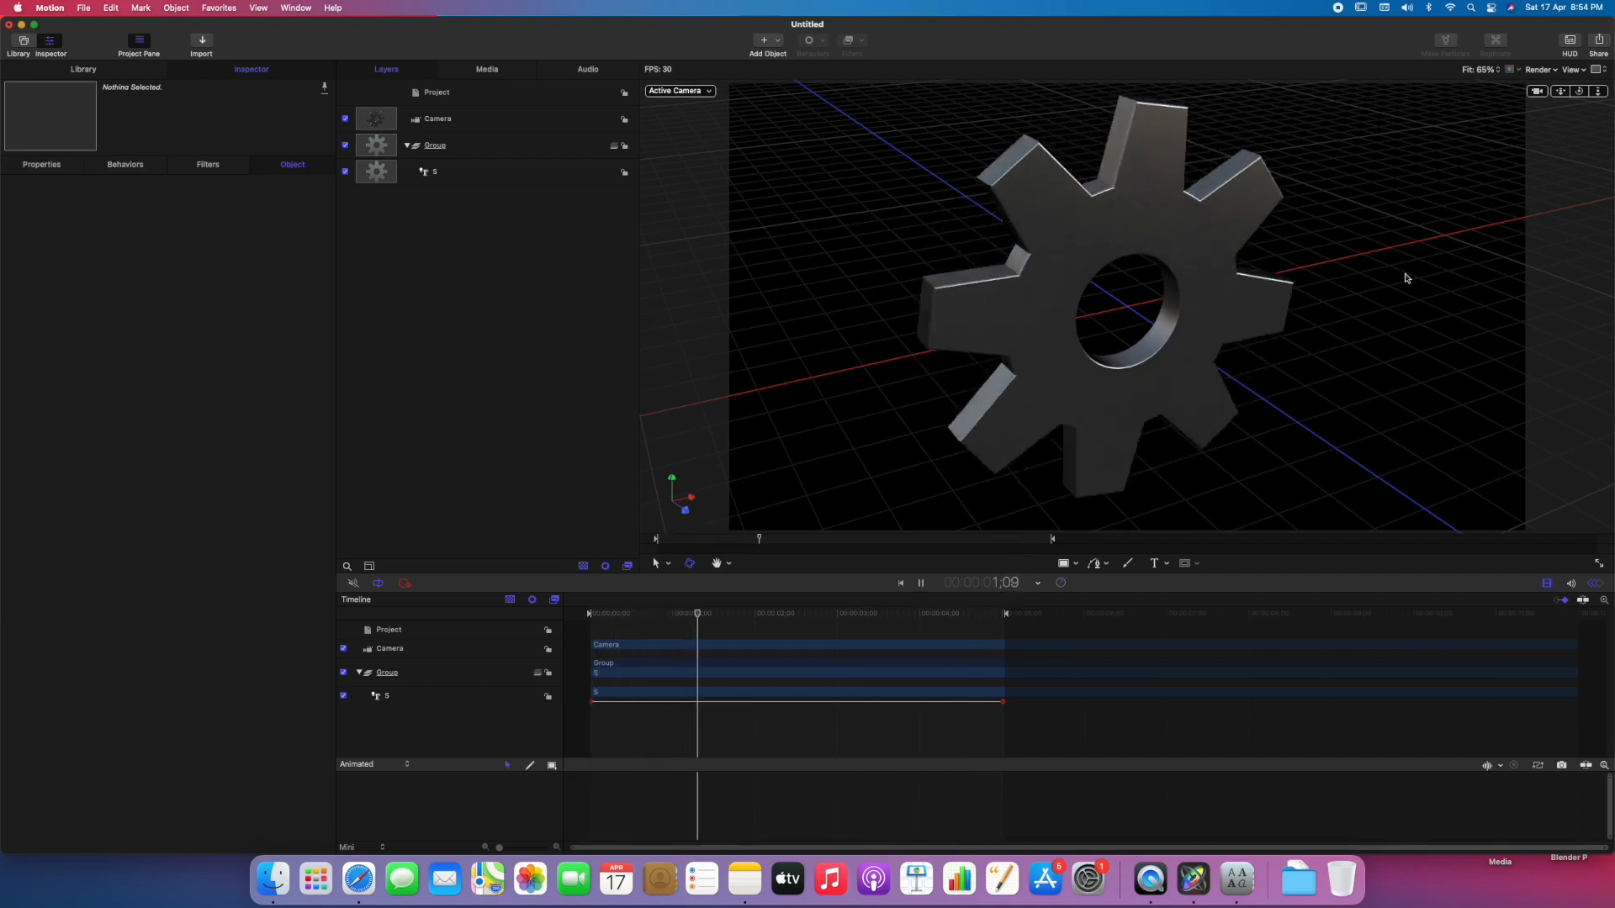